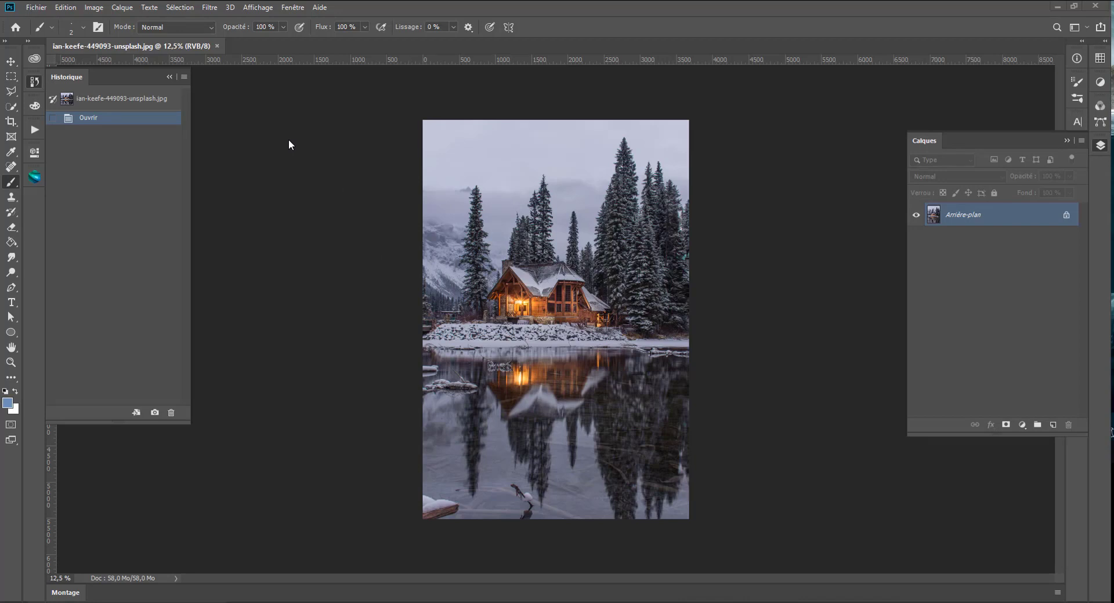
# - Create a new guide layout that divides the image into 20 columns, with no width or gutter set
pyautogui.click(259, 7)
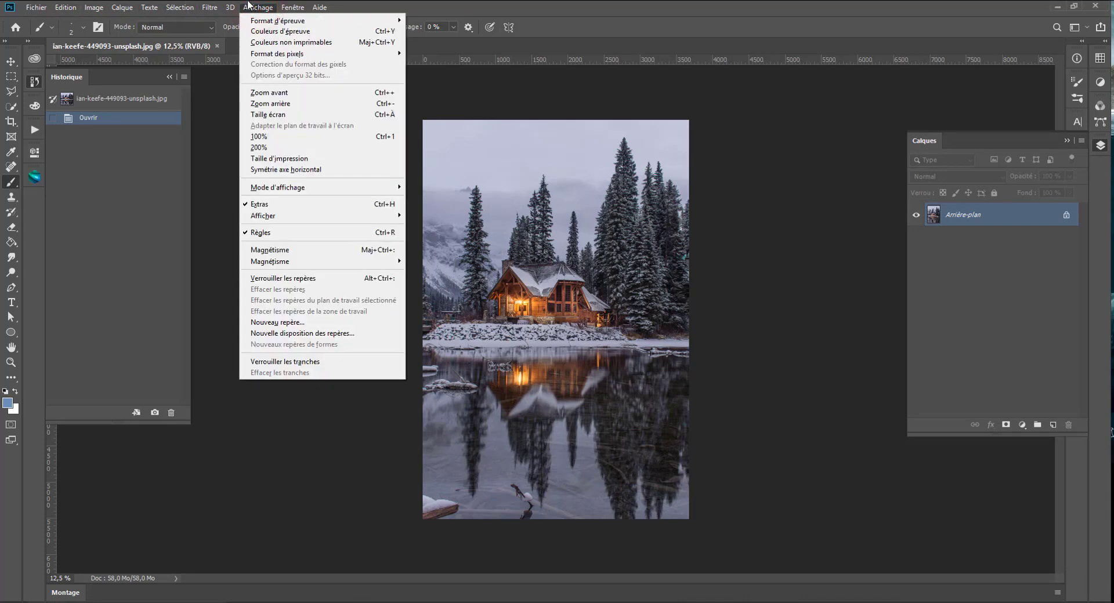
pyautogui.click(277, 334)
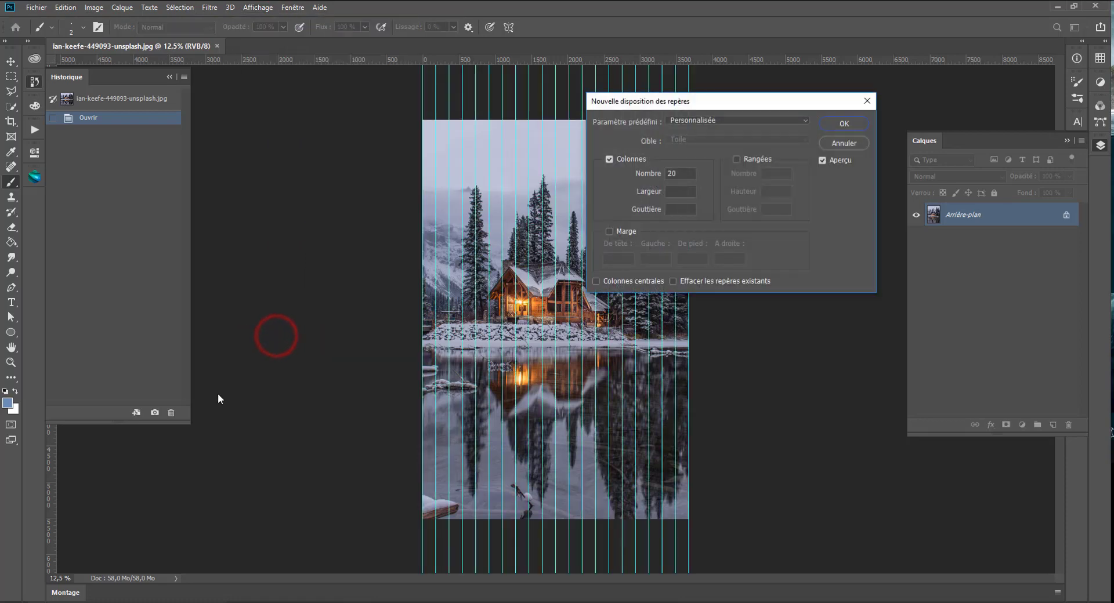
pyautogui.doubleClick(681, 175)
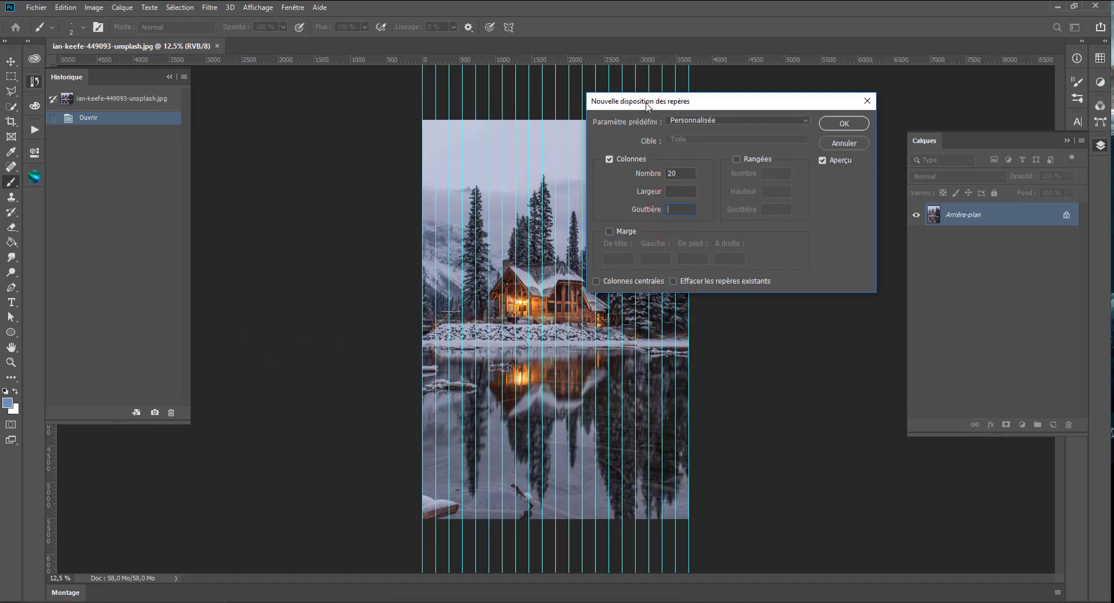
pyautogui.moveTo(648, 106); pyautogui.dragTo(787, 118)
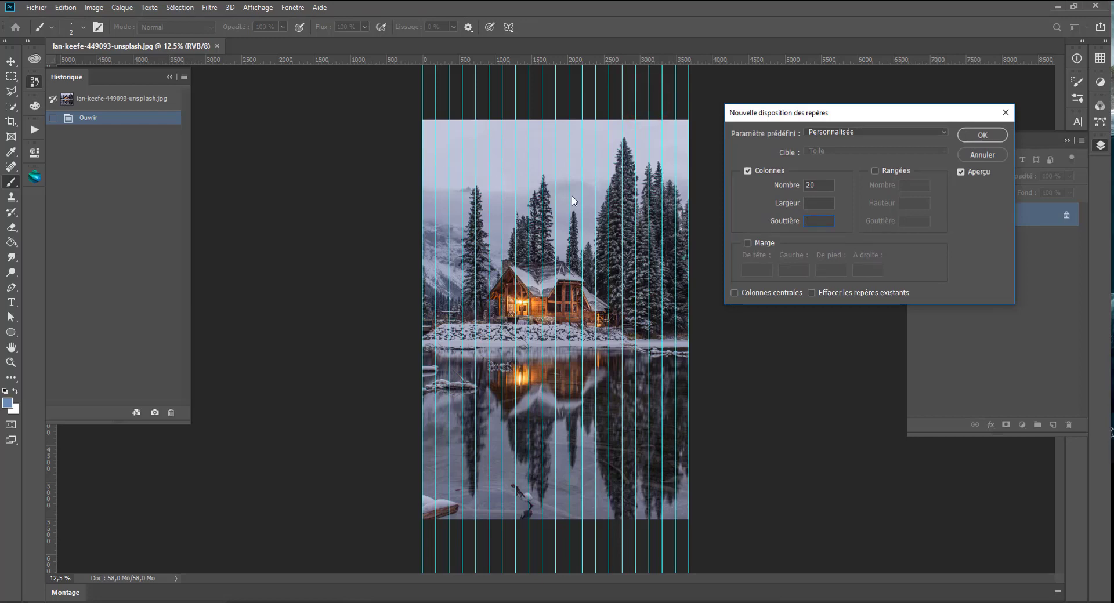
pyautogui.click(980, 136)
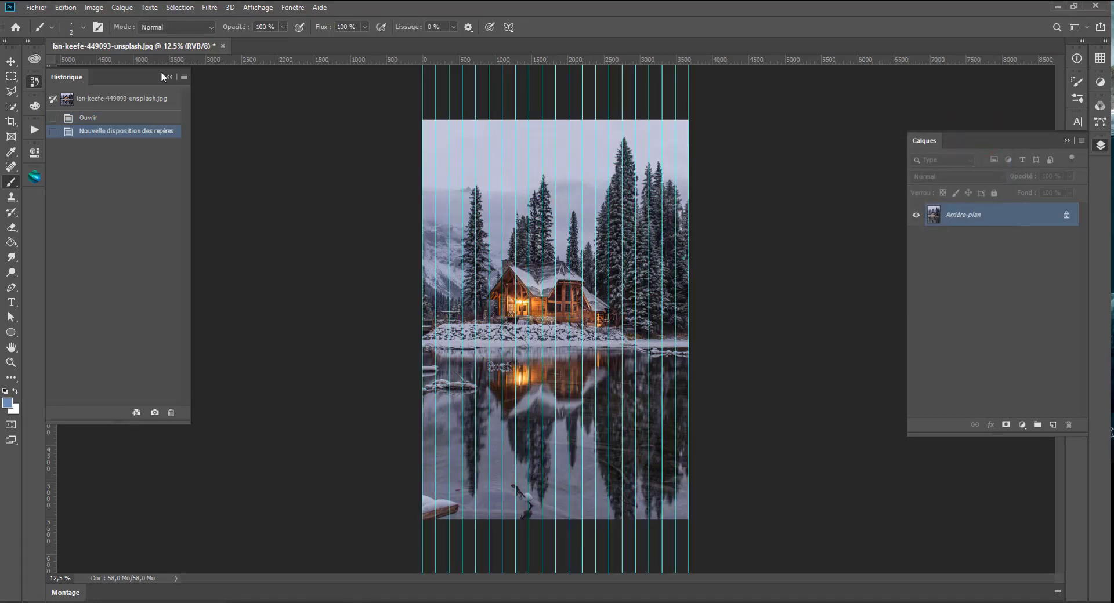
# - Choose the Rectangular Marquee tool and turn on snapping (Magnétisme) so selections align to the guides
pyautogui.click(11, 76)
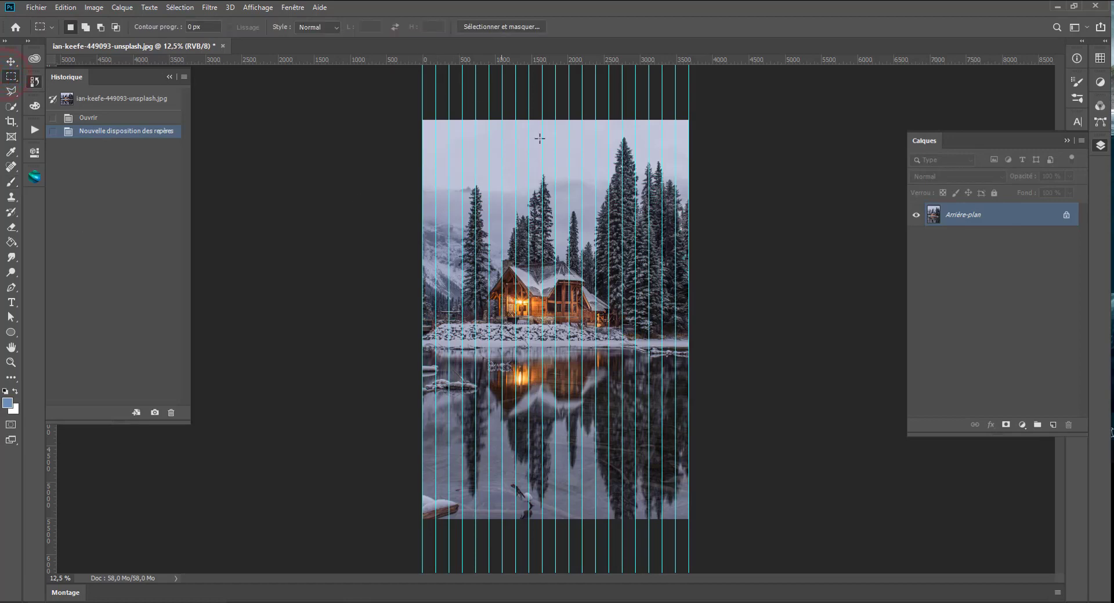
pyautogui.click(294, 7)
pyautogui.moveTo(254, 7)
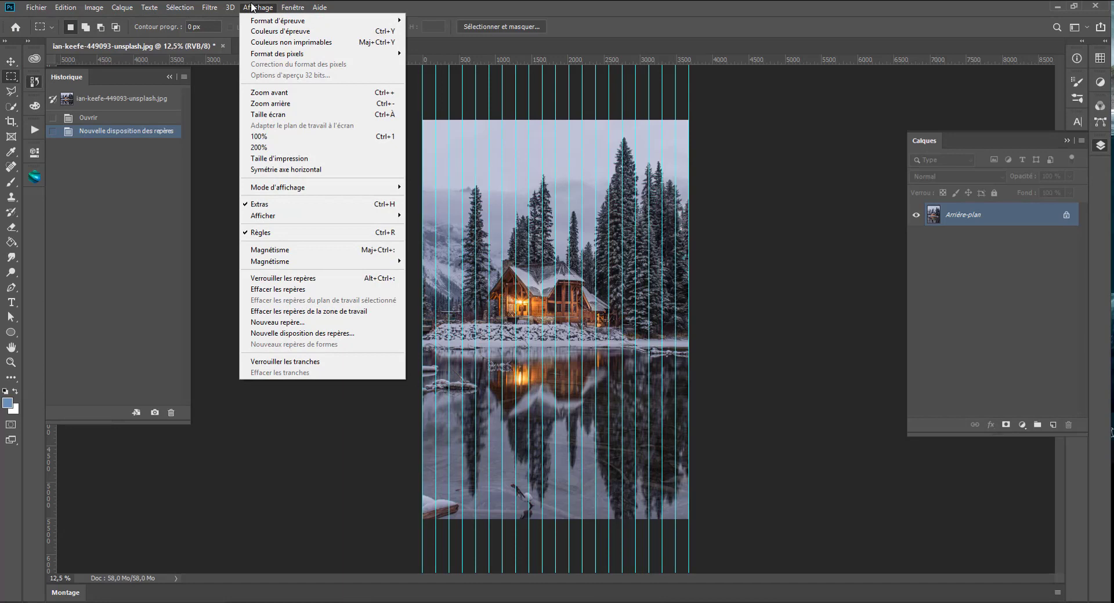
pyautogui.click(310, 249)
pyautogui.click(258, 7)
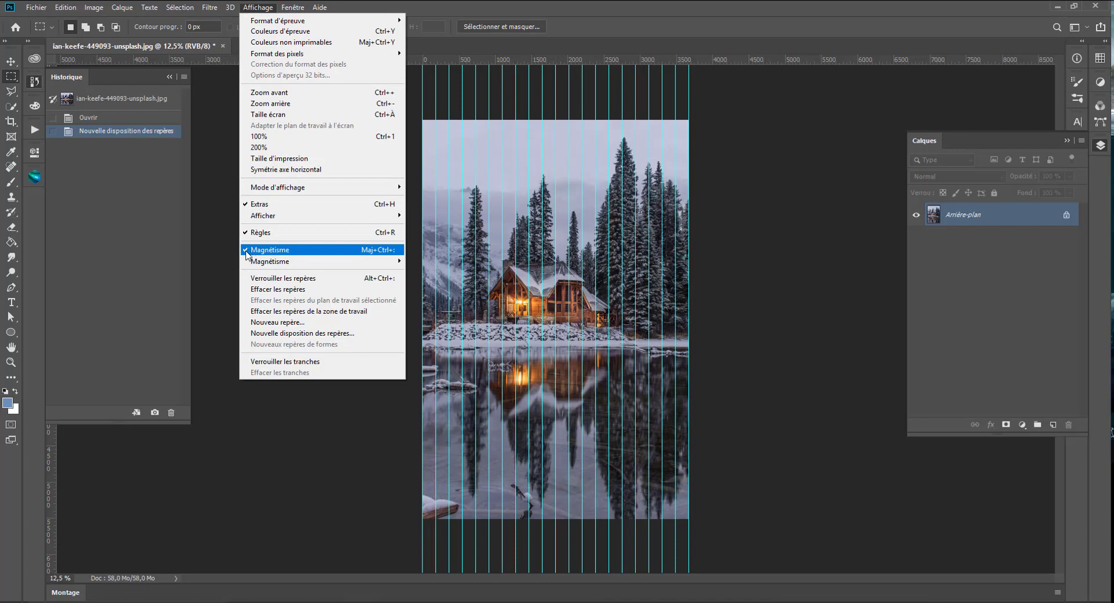
pyautogui.click(420, 109)
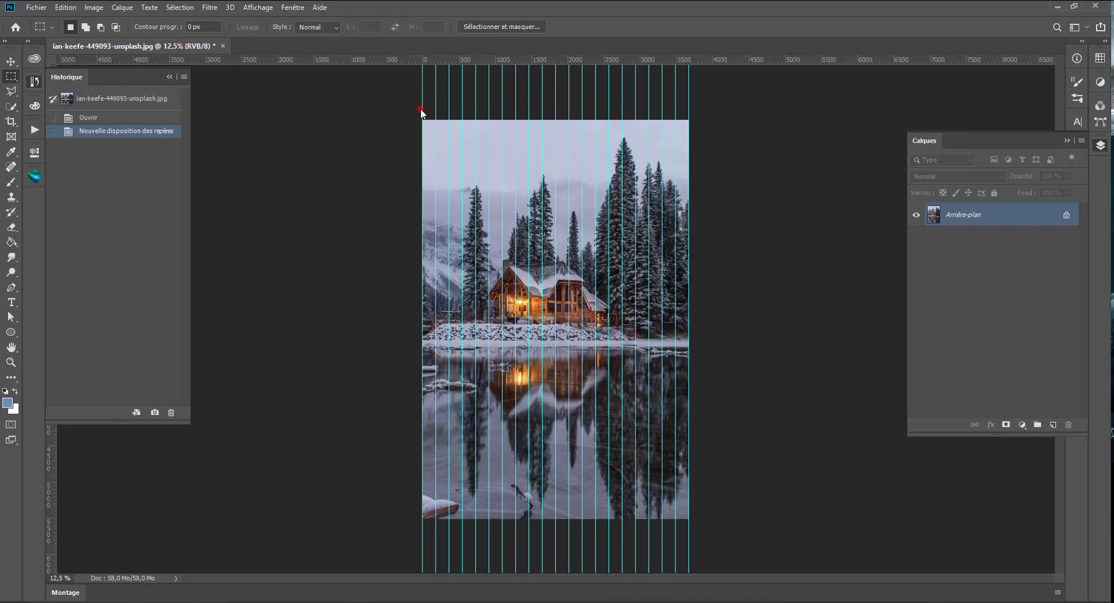
# - Select every second column between the guides over the full image height, starting with the leftmost and adding each strip to the selection
pyautogui.moveTo(420, 110); pyautogui.dragTo(436, 521)
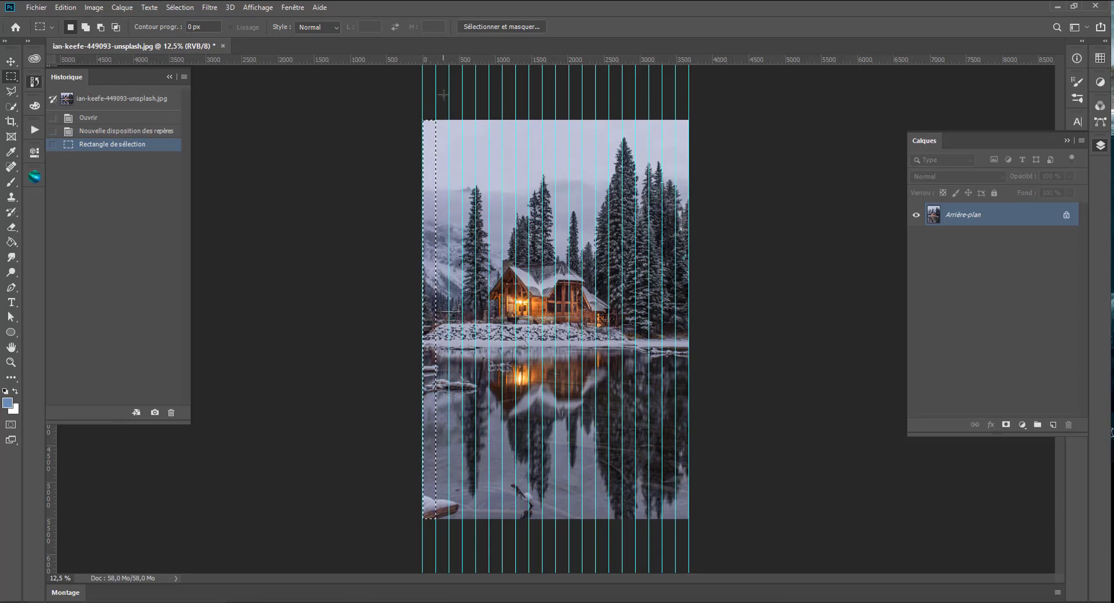
pyautogui.press('shift')
pyautogui.moveTo(449, 120); pyautogui.dragTo(463, 519)
pyautogui.moveTo(475, 118); pyautogui.dragTo(489, 519)
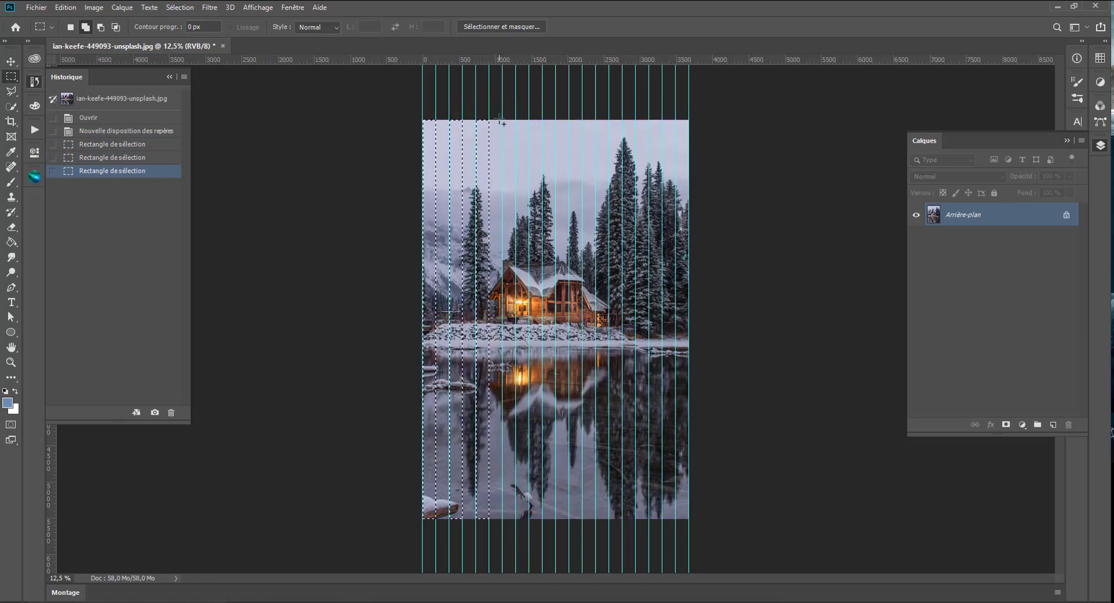
pyautogui.moveTo(503, 121); pyautogui.dragTo(516, 536)
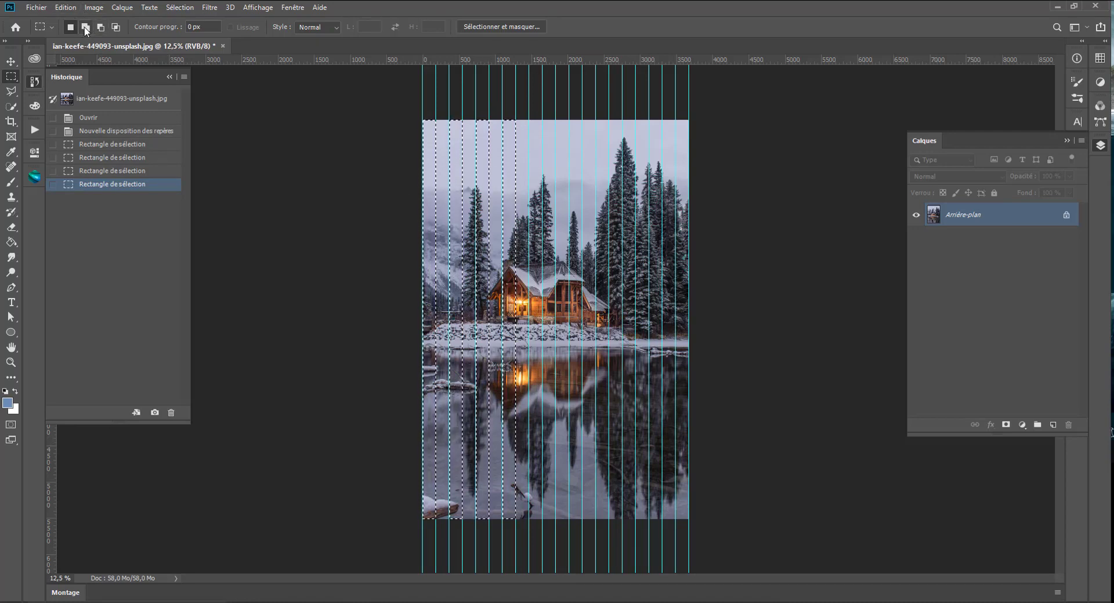
pyautogui.click(85, 28)
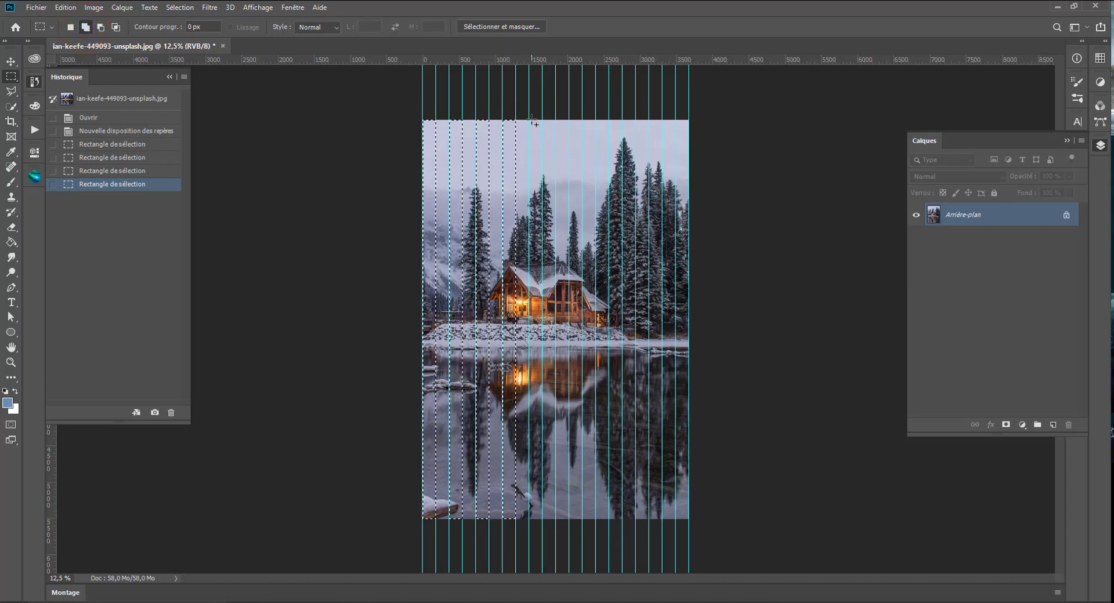
pyautogui.moveTo(528, 120); pyautogui.dragTo(535, 532)
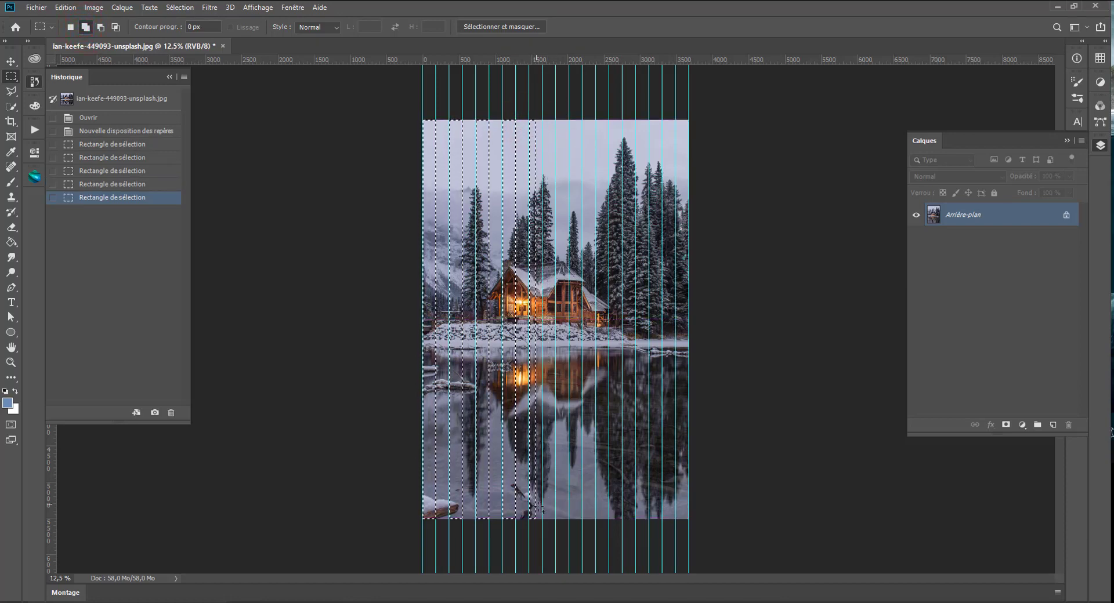
pyautogui.moveTo(534, 117); pyautogui.dragTo(542, 520)
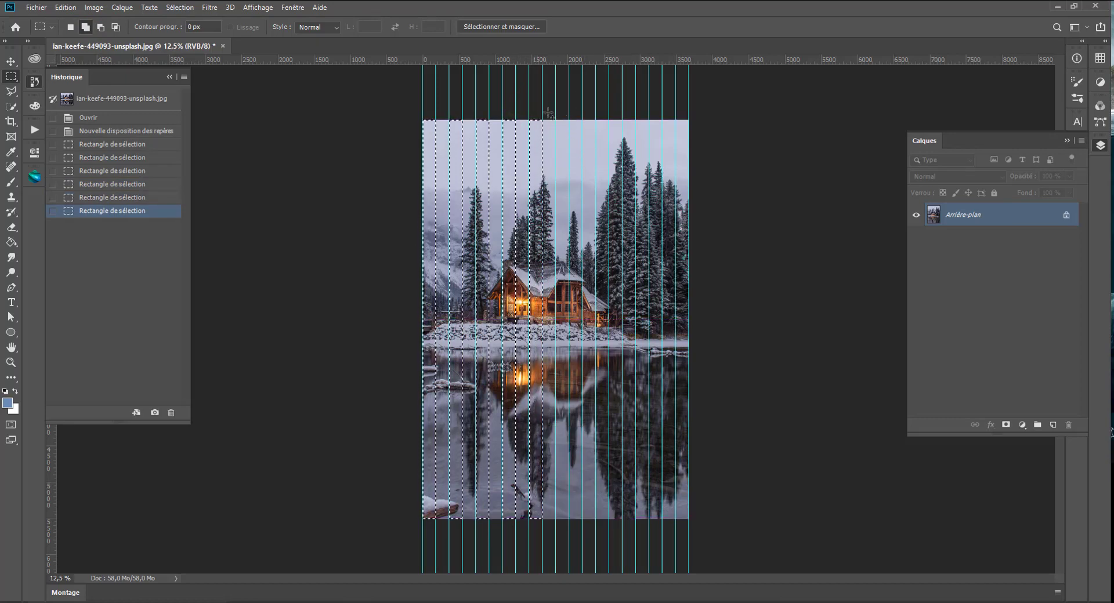
pyautogui.moveTo(558, 114); pyautogui.dragTo(570, 519)
pyautogui.moveTo(582, 113); pyautogui.dragTo(596, 519)
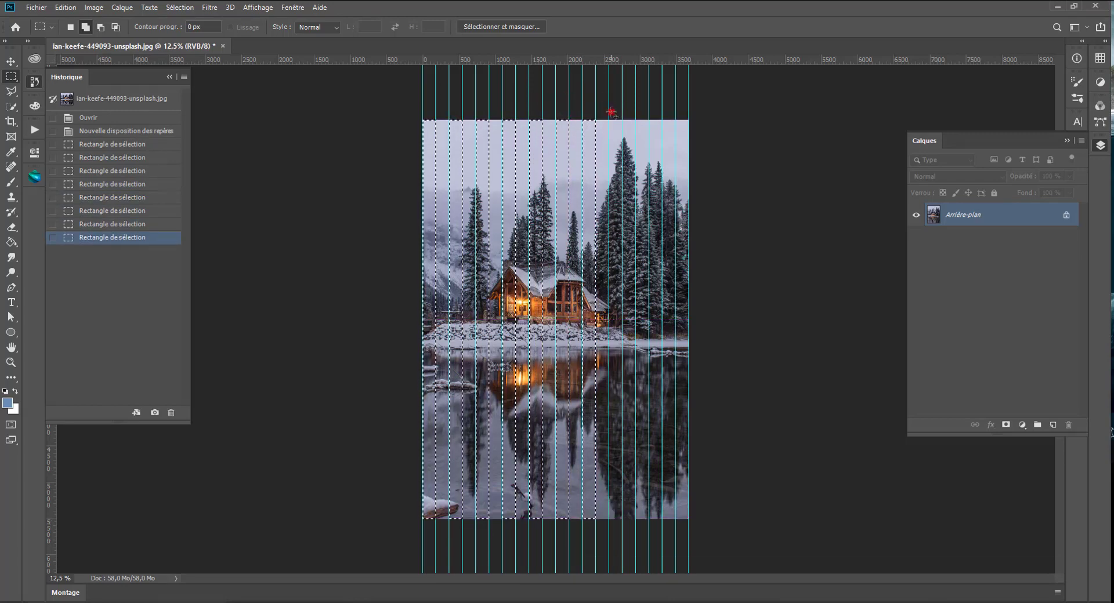
pyautogui.moveTo(611, 113); pyautogui.dragTo(622, 519)
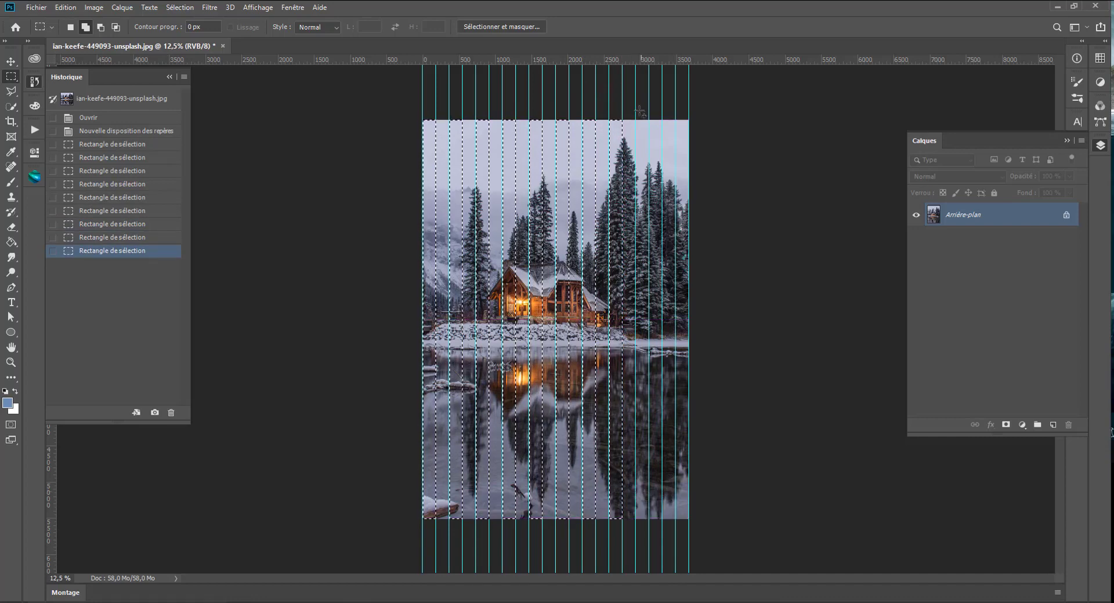
pyautogui.moveTo(638, 113); pyautogui.dragTo(649, 519)
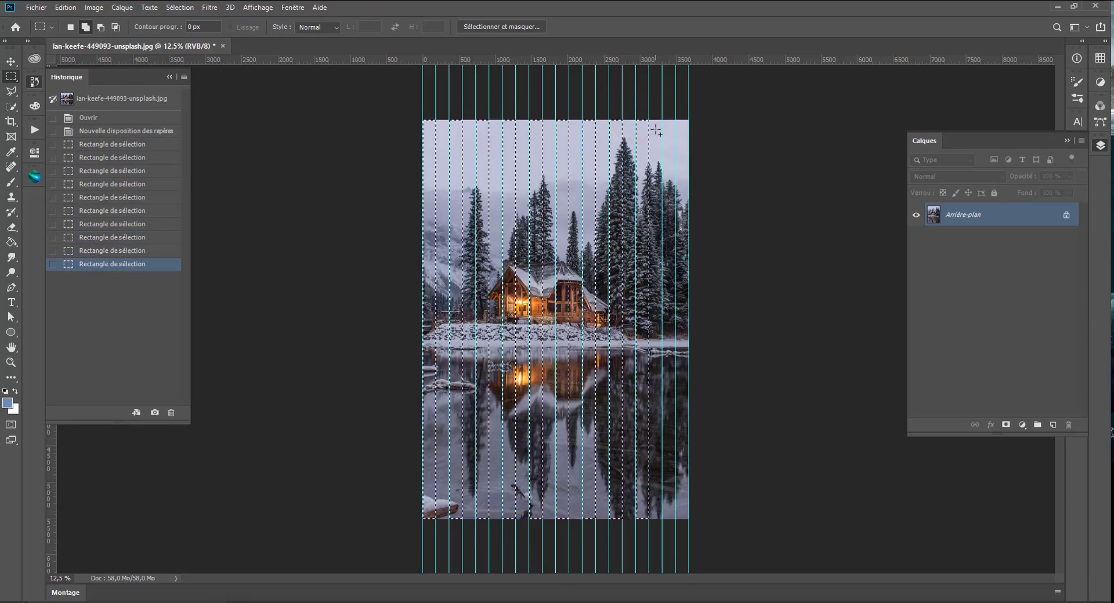
pyautogui.moveTo(662, 114); pyautogui.dragTo(675, 538)
# - Copy the selected strips of the background to a new layer, hide the guides and shift the strips slightly upward
pyautogui.click(975, 214)
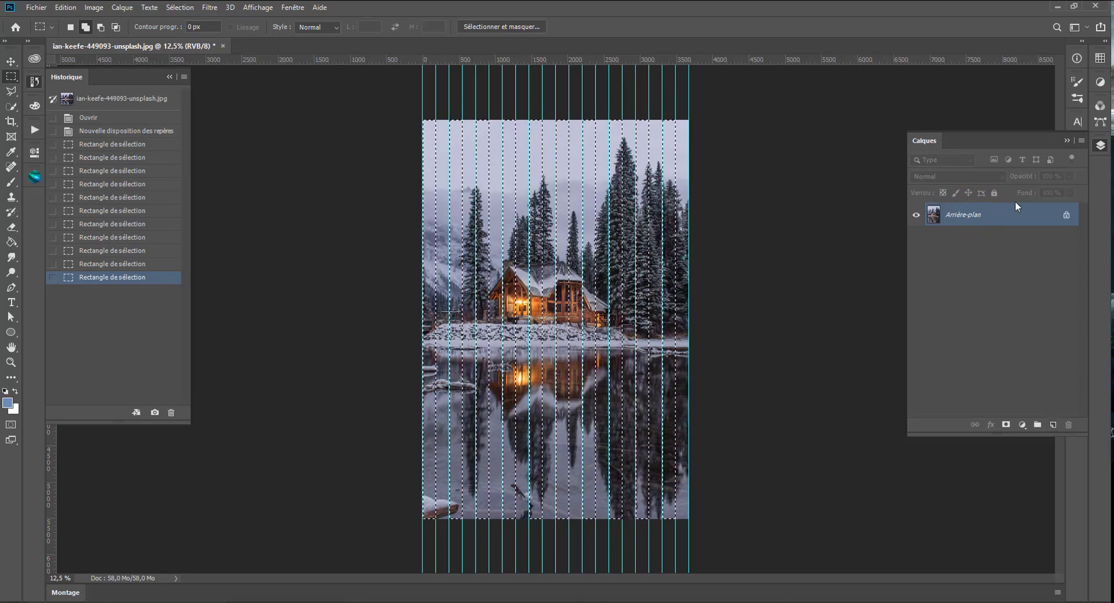
pyautogui.hotkey('ctrl', 'j')
pyautogui.click(935, 216)
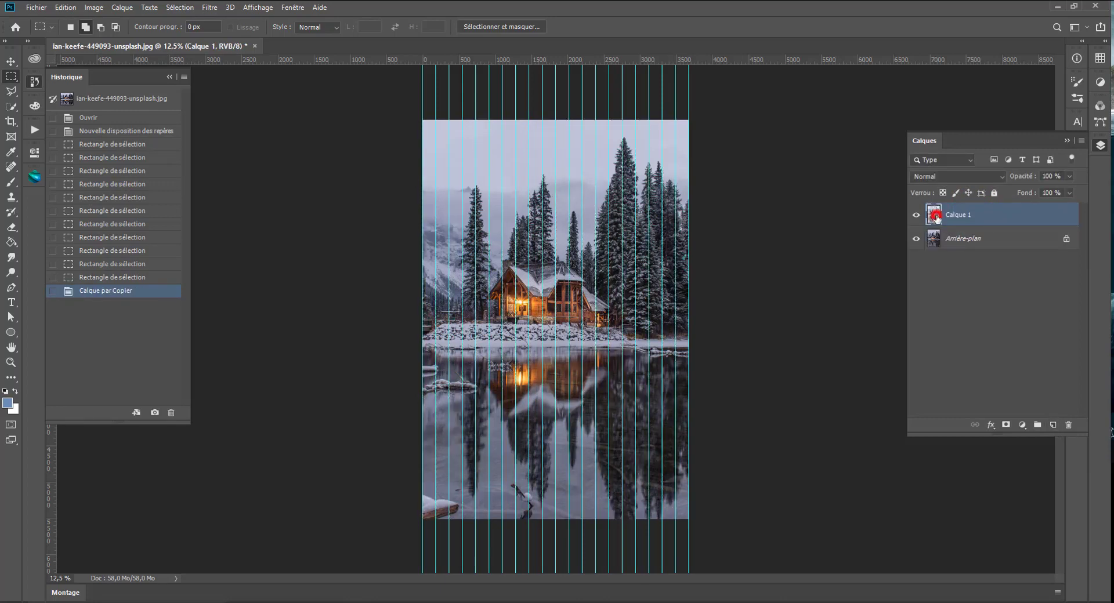
pyautogui.click(10, 61)
pyautogui.moveTo(568, 308); pyautogui.dragTo(571, 277)
pyautogui.hotkey('ctrl', 'z')
pyautogui.hotkey('ctrl', ';')
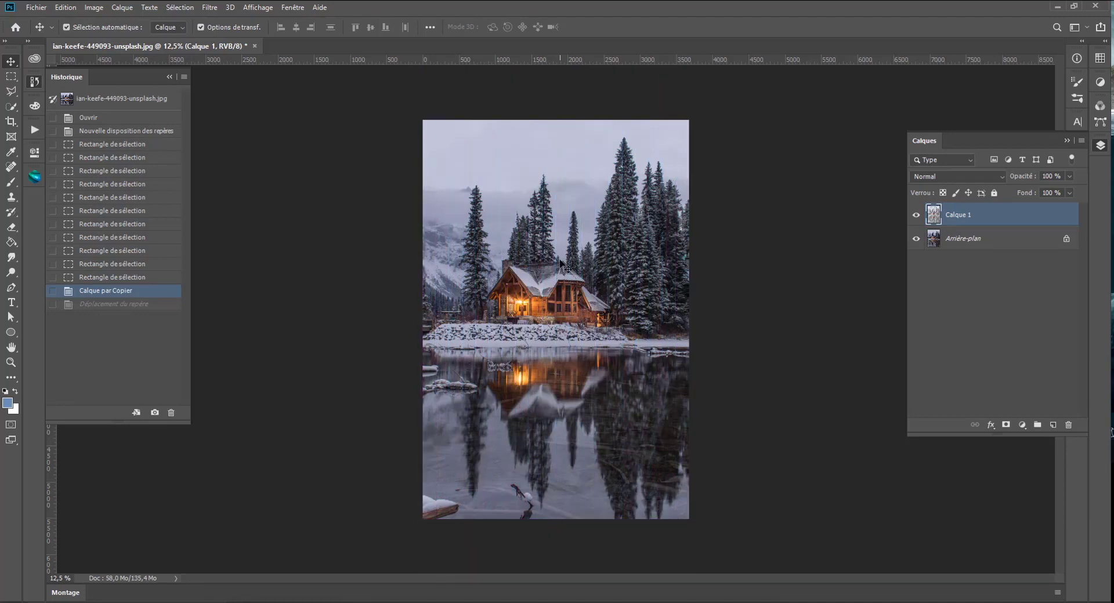
pyautogui.moveTo(569, 323)
pyautogui.mouseDown()
pyautogui.moveTo(561, 312)
pyautogui.moveTo(573, 326)
pyautogui.mouseUp()
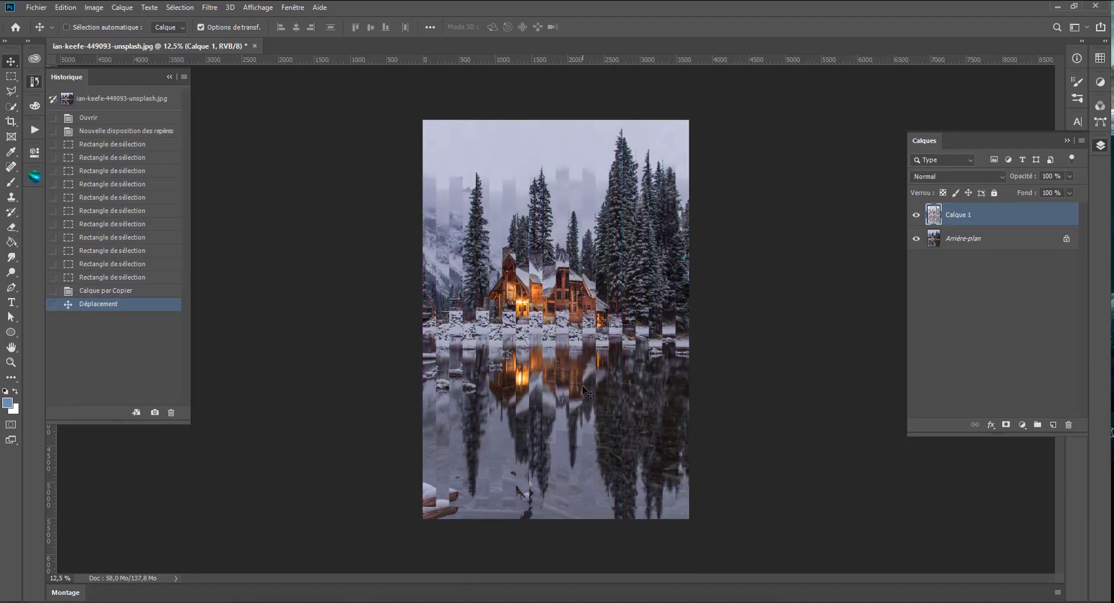
# - Undo the strip shift and the layer copy, and show the guides and strip selection again
pyautogui.hotkey('ctrl', 'z')
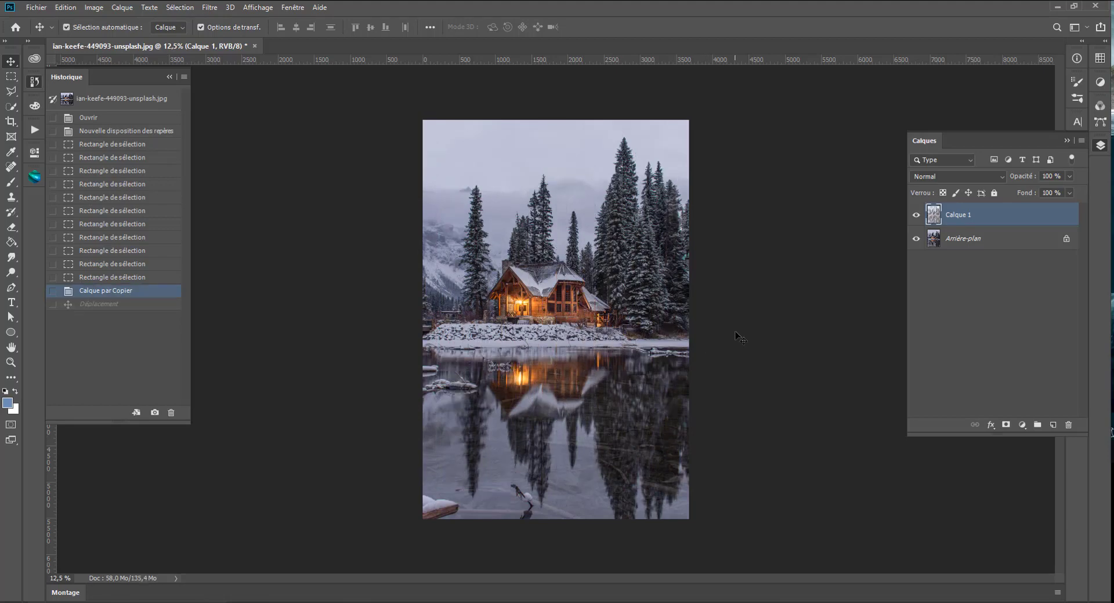
pyautogui.hotkey('ctrl', 'z')
pyautogui.hotkey('ctrl', 'h')
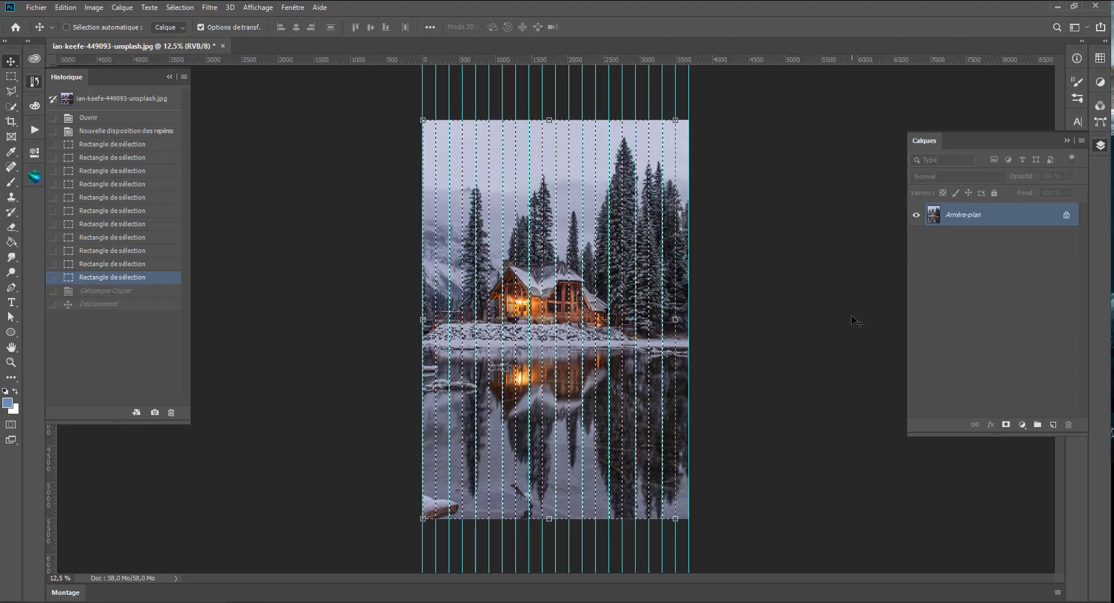
# - Add a new layer, fill the selected strips with the blue foreground colour using the Paint Bucket, and deselect
pyautogui.click(1053, 425)
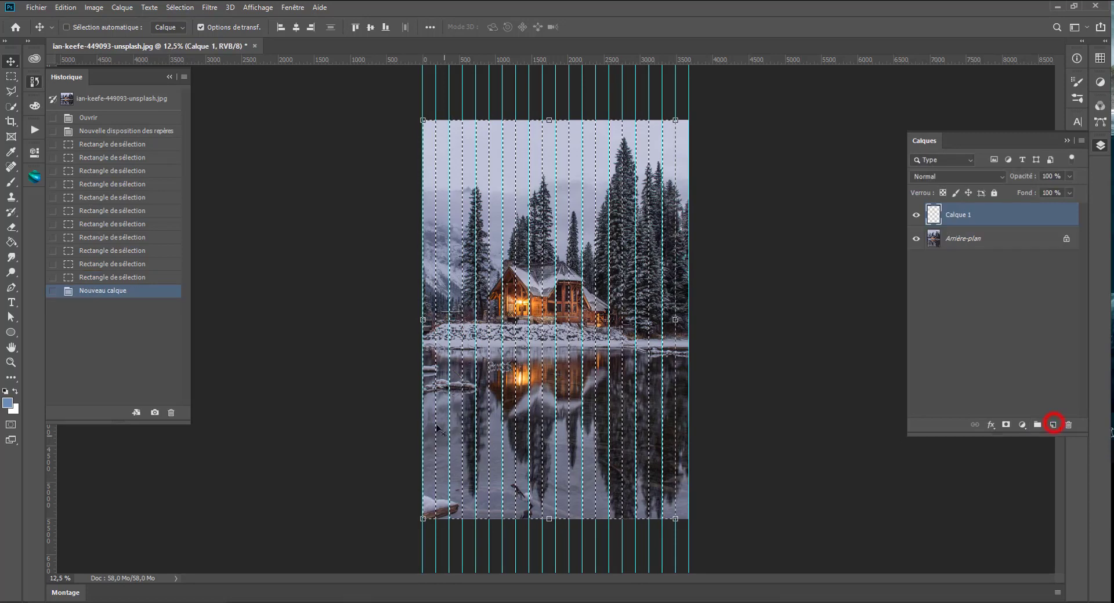
pyautogui.click(11, 242)
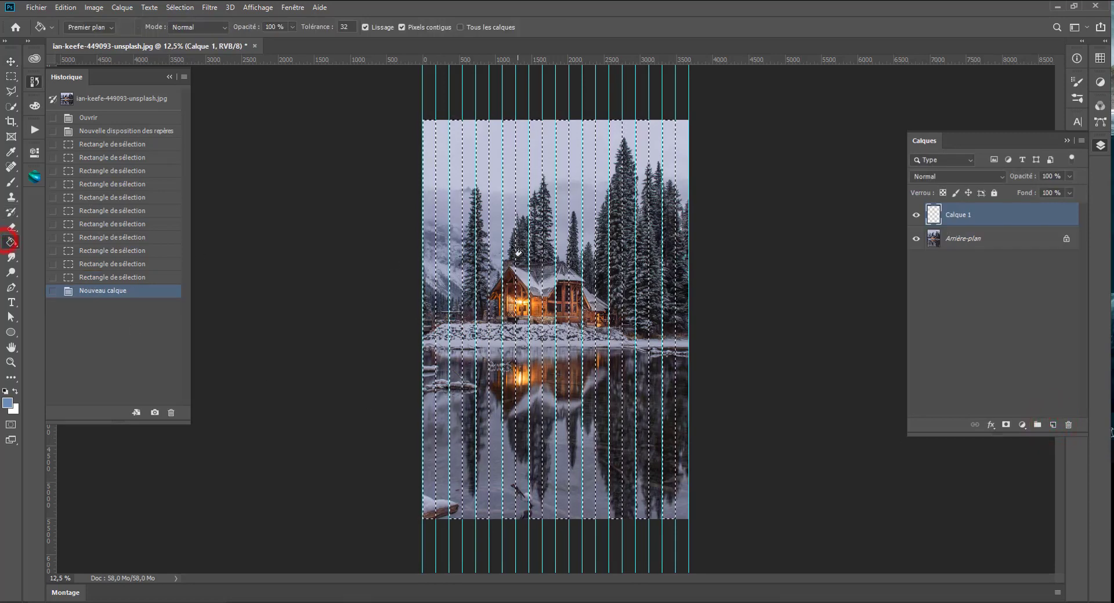
pyautogui.click(512, 231)
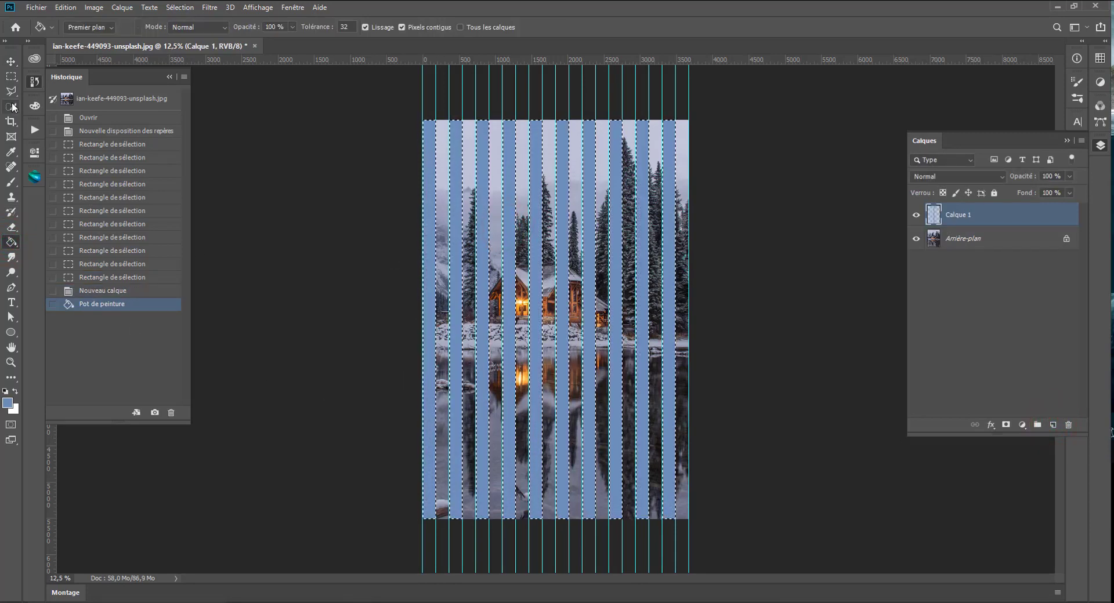
pyautogui.click(11, 76)
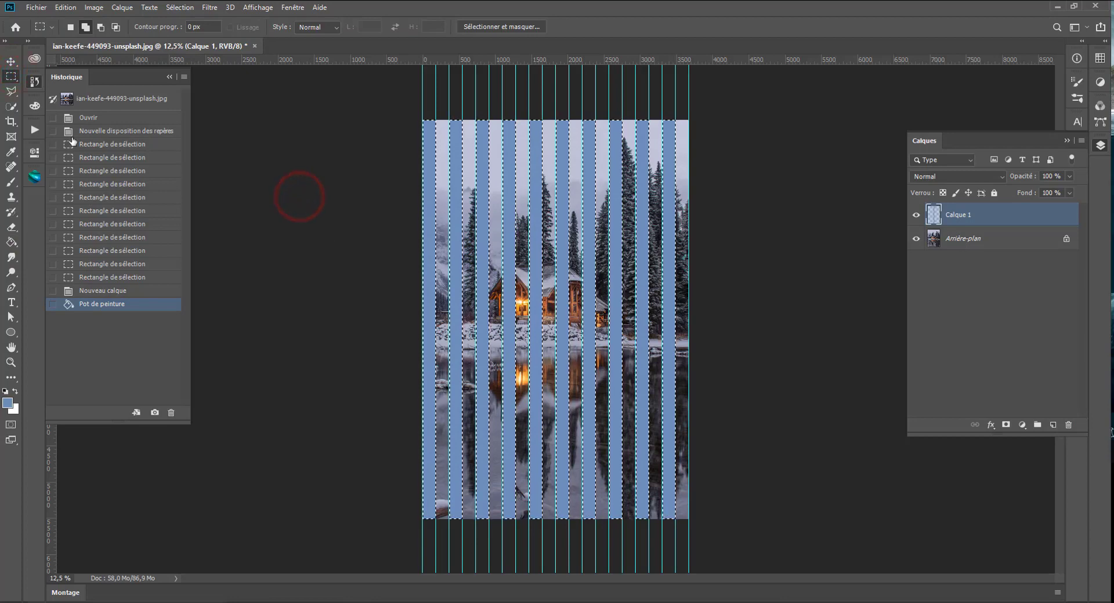
pyautogui.click(340, 268)
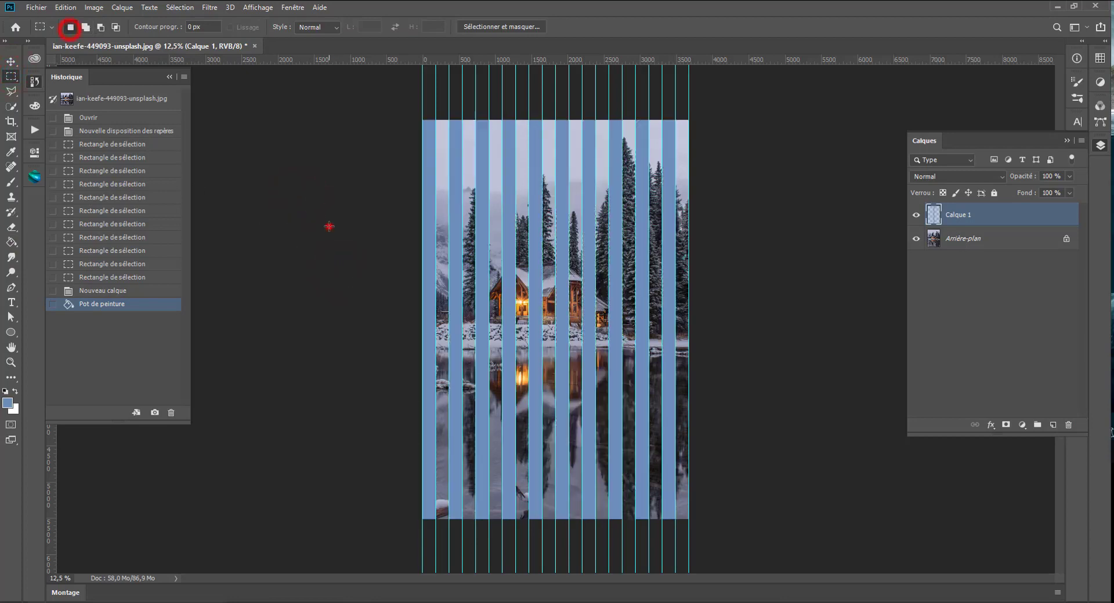
# - Duplicate the Arrière-plan layer and add a layer mask to the copy from the blue stripes' loaded selection
pyautogui.click(916, 215)
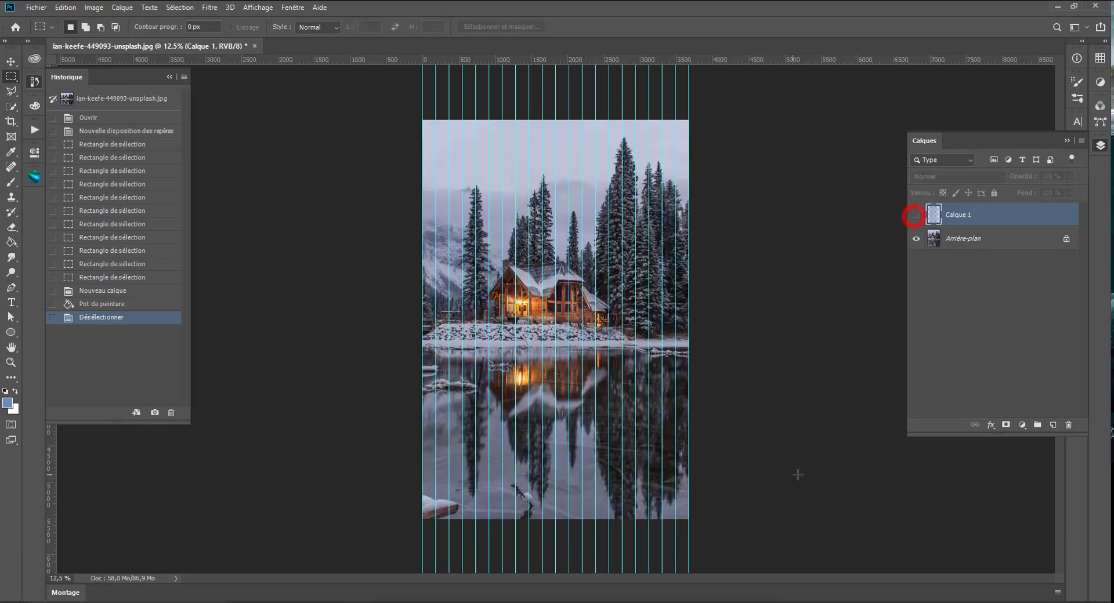
pyautogui.click(1007, 238)
pyautogui.hotkey('ctrl', 'j')
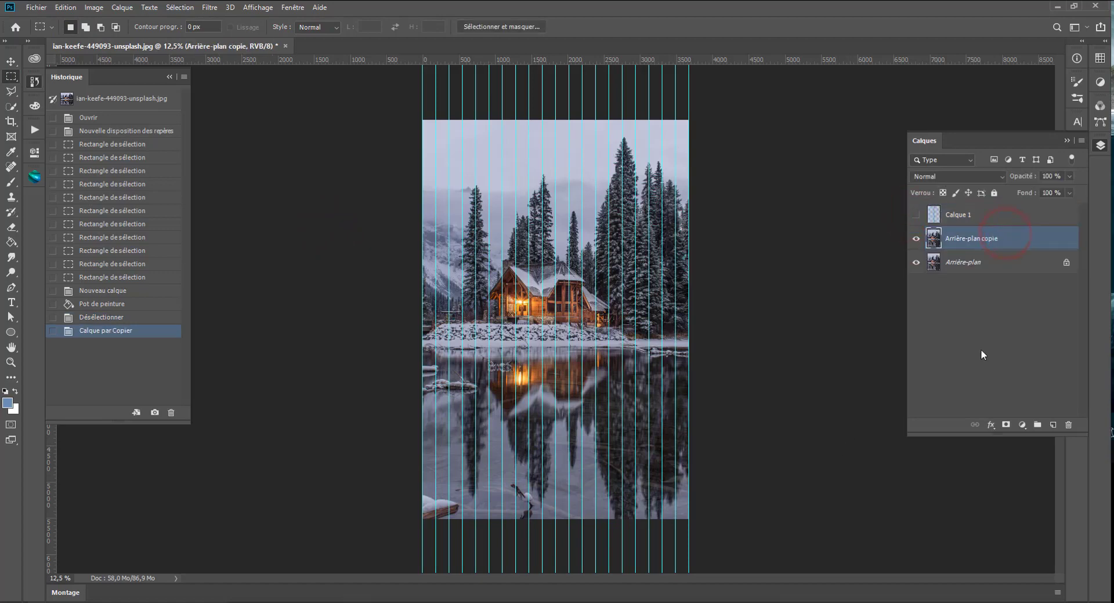
pyautogui.click(916, 214)
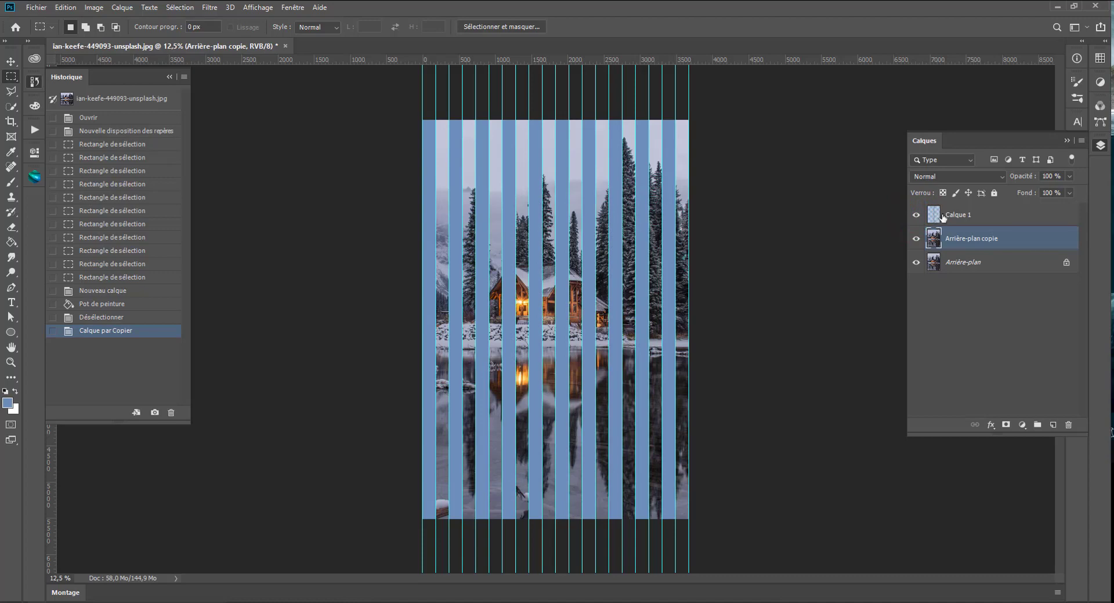
pyautogui.keyDown('ctrl'); pyautogui.click(934, 215); pyautogui.keyUp('ctrl')
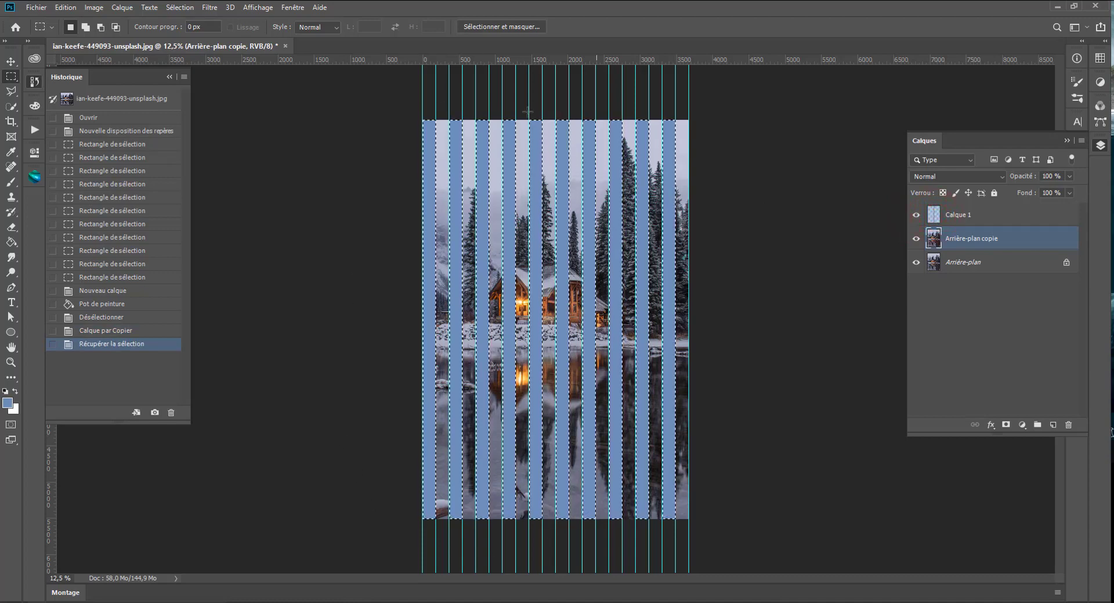
pyautogui.click(1007, 426)
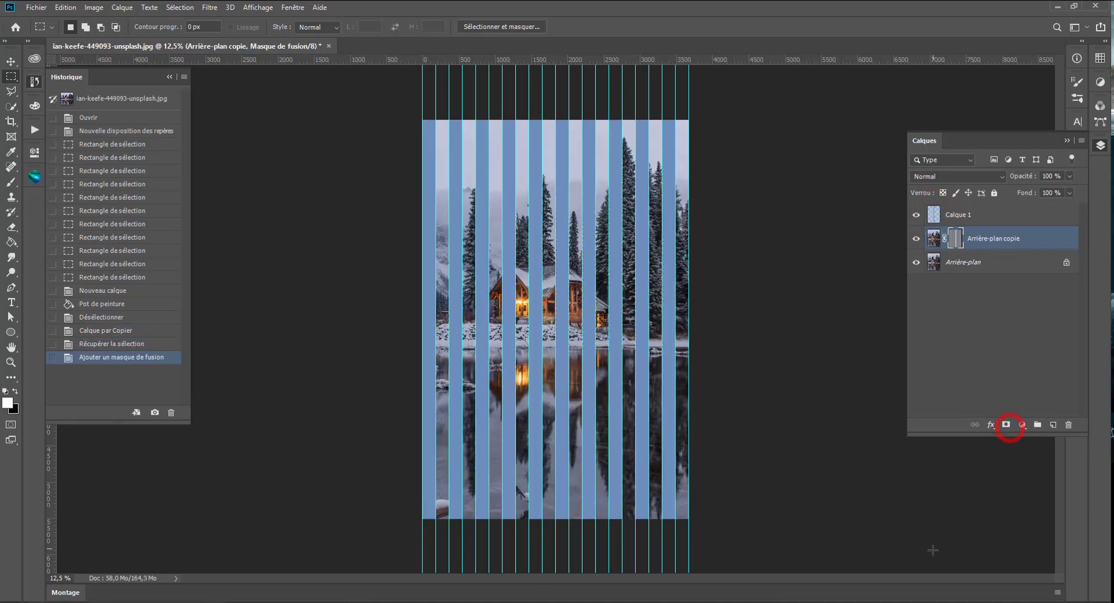
# - Delete the blue stripe layer Calque 1
pyautogui.click(941, 219)
pyautogui.click(1067, 427)
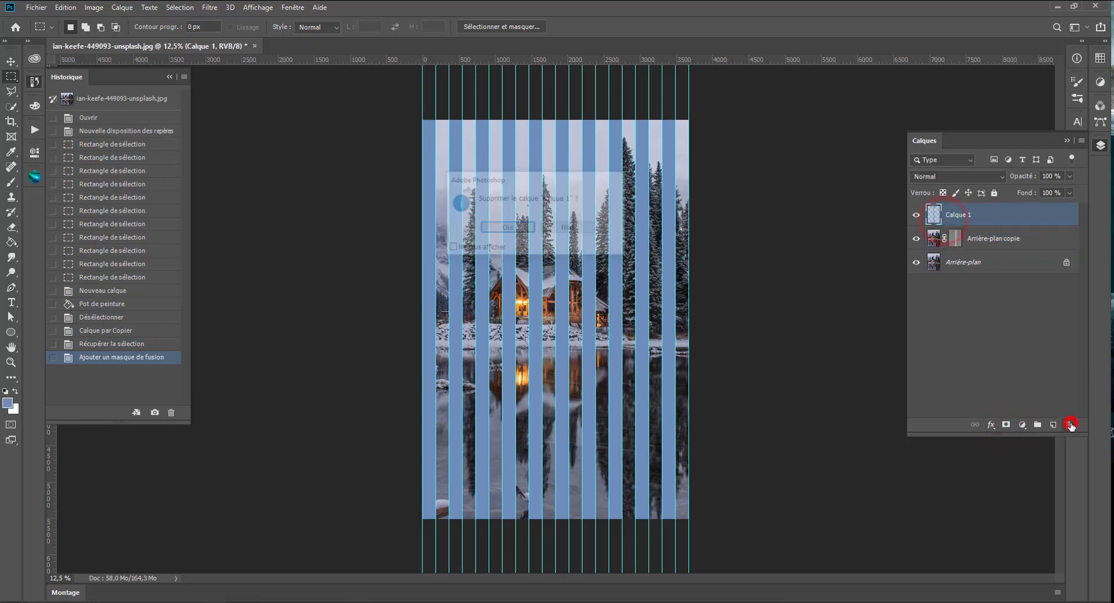
pyautogui.click(504, 227)
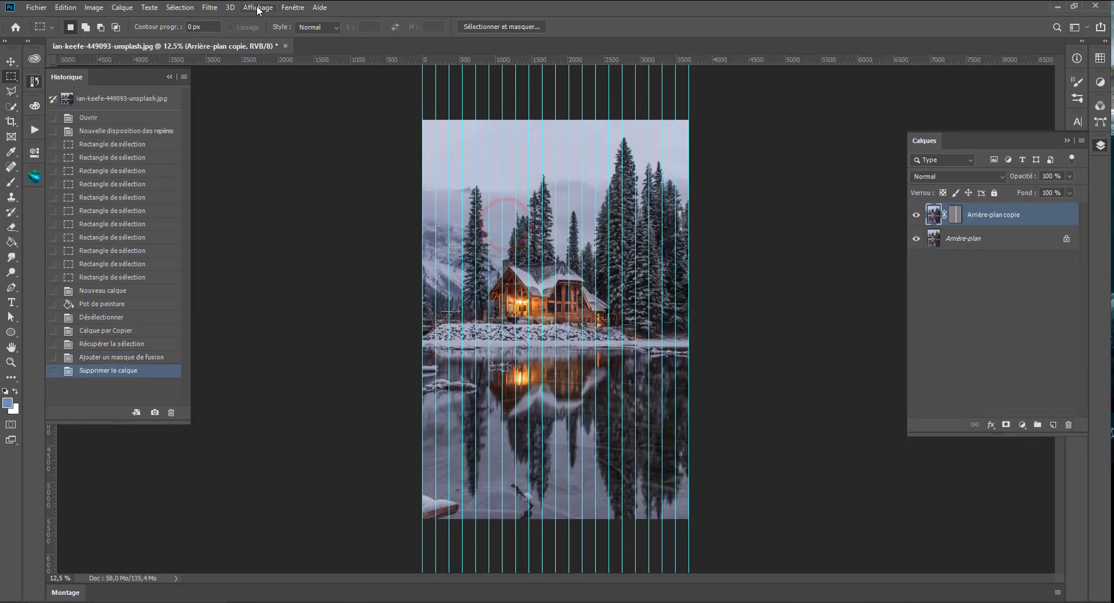
# - Turn off snapping and clear all guides from the photo
pyautogui.click(258, 7)
pyautogui.click(253, 250)
pyautogui.click(252, 7)
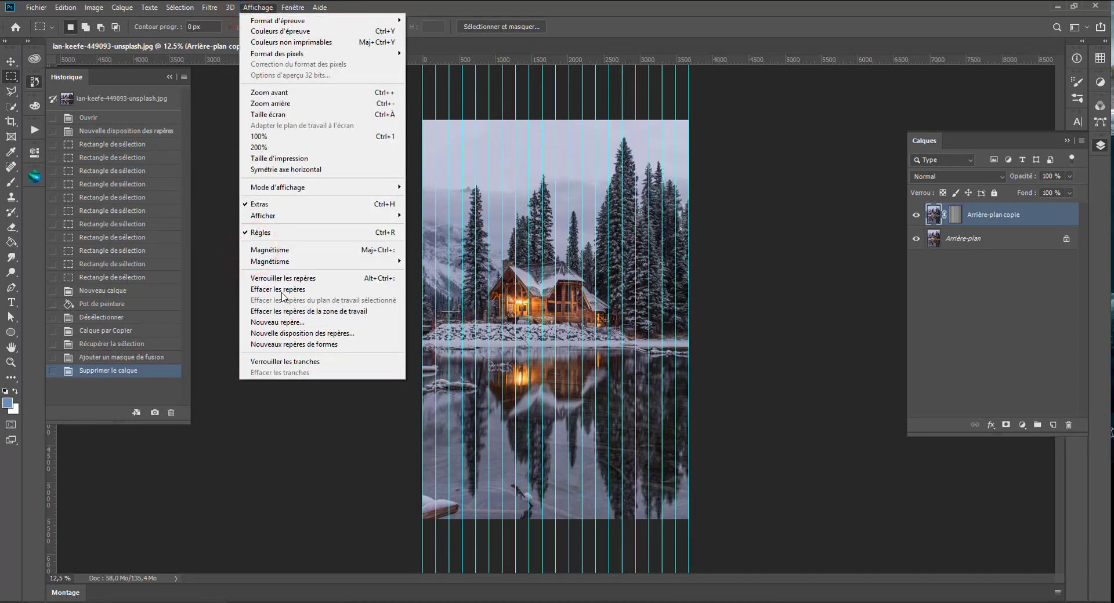
pyautogui.click(285, 291)
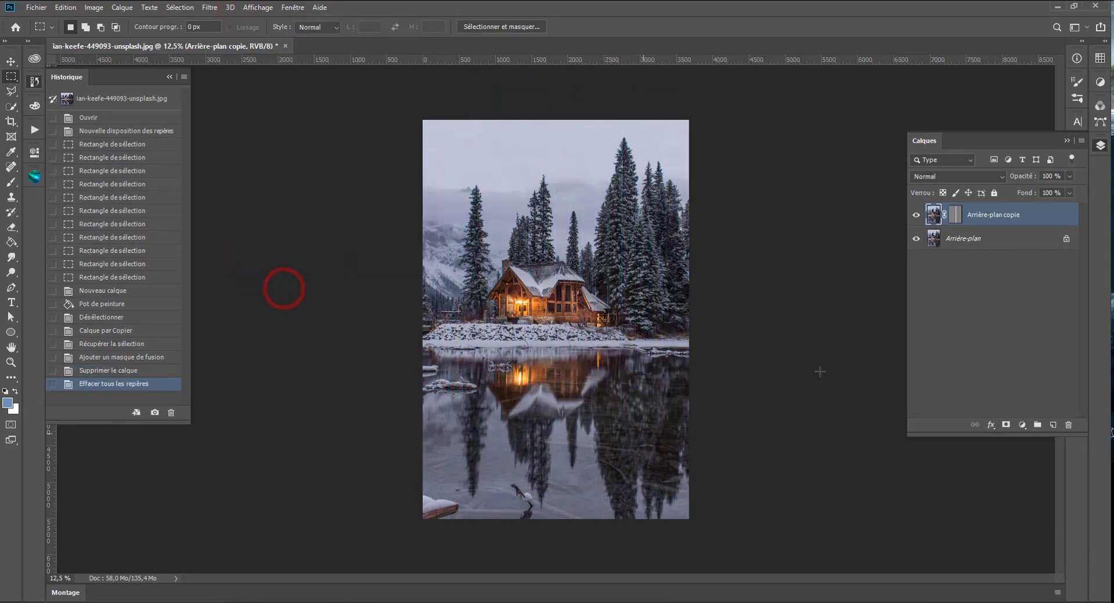
# - Try shifting the Arrière-plan copie image downward with the Move tool while its mask is still linked, and undo the moves
pyautogui.click(934, 216)
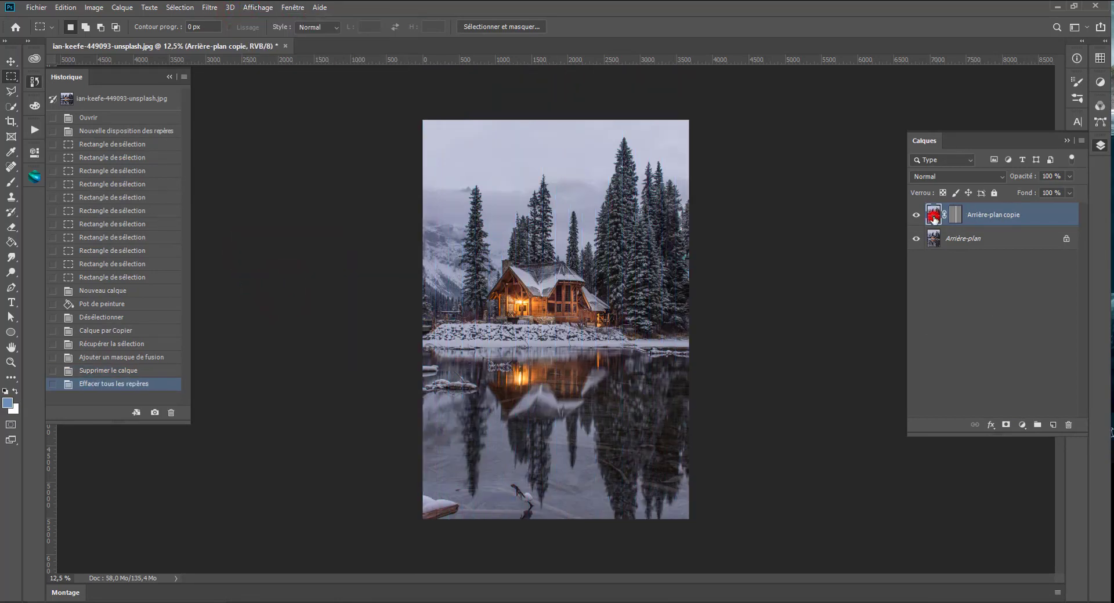
pyautogui.click(11, 61)
pyautogui.moveTo(562, 418); pyautogui.dragTo(555, 441)
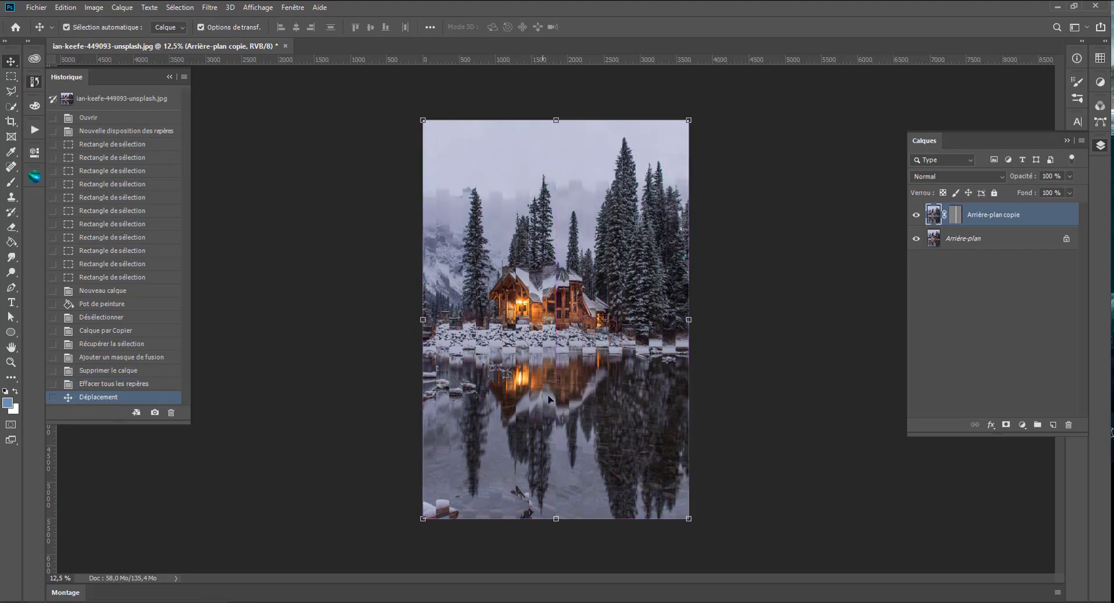
pyautogui.hotkey('ctrl', 'z')
pyautogui.moveTo(562, 266); pyautogui.dragTo(564, 290)
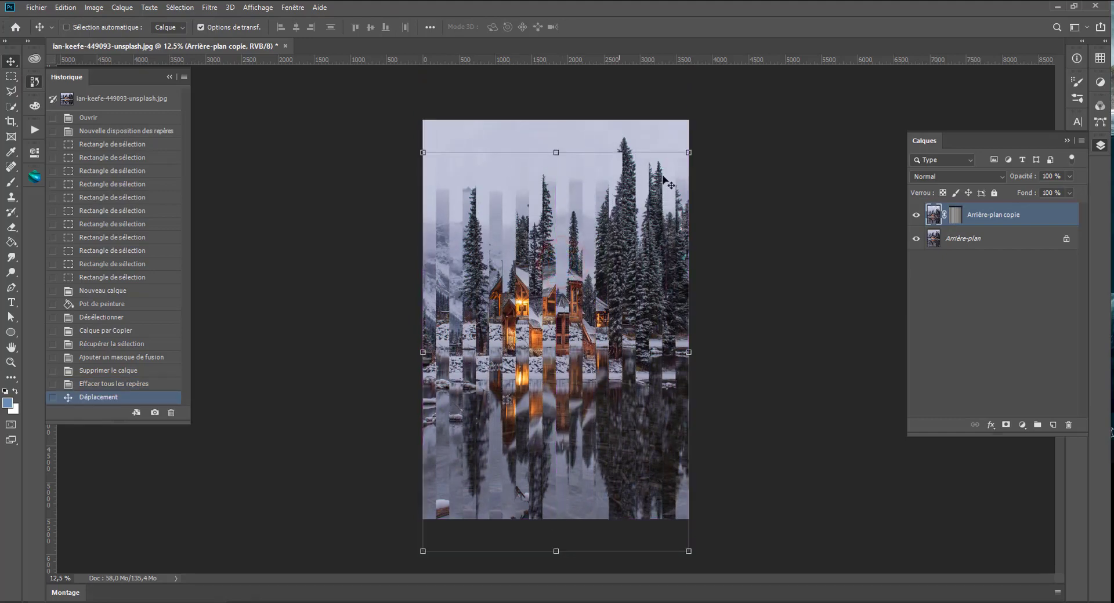
pyautogui.hotkey('ctrl', 'z')
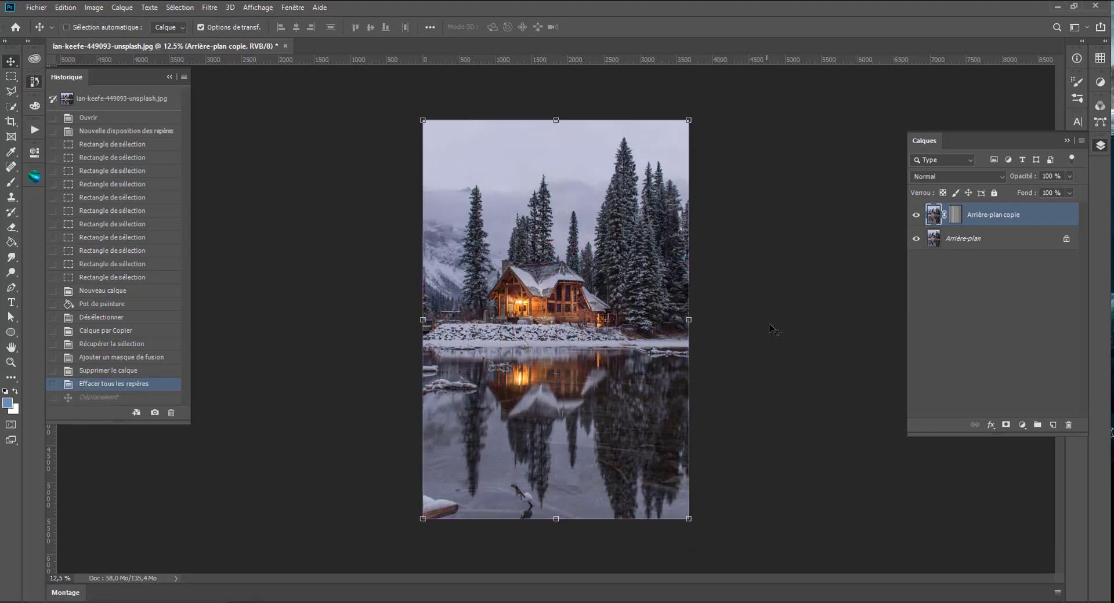
# - Unlink the layer mask of Arrière-plan copie, select the layer's image and try shifting it freehand
pyautogui.click(945, 216)
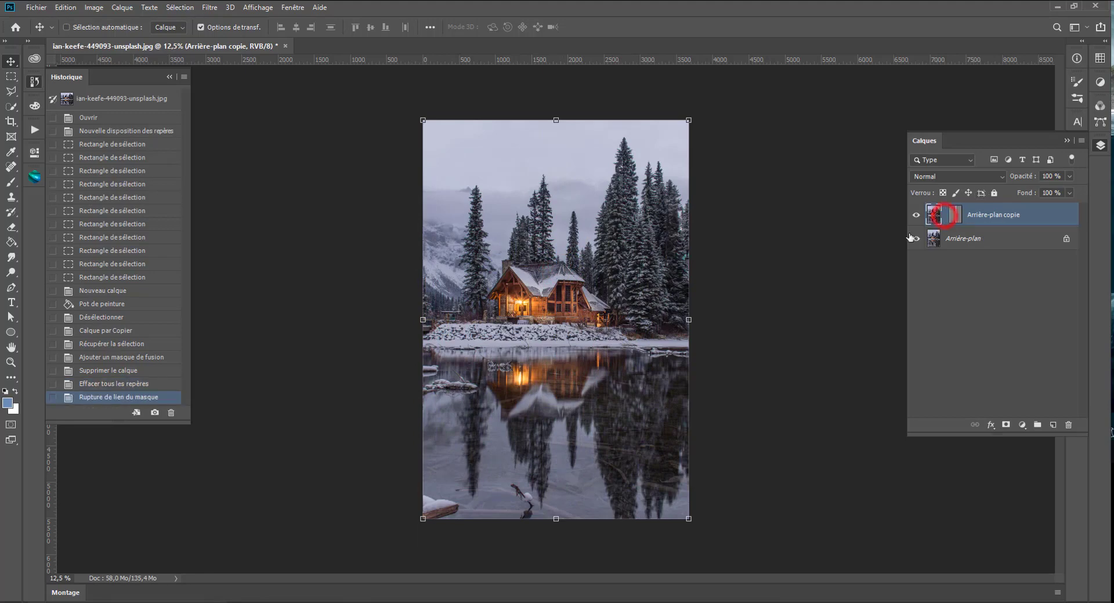
pyautogui.click(934, 215)
pyautogui.moveTo(585, 301)
pyautogui.mouseDown()
pyautogui.moveTo(568, 322)
pyautogui.moveTo(577, 262)
pyautogui.moveTo(546, 255)
pyautogui.moveTo(614, 288)
pyautogui.moveTo(621, 244)
pyautogui.moveTo(598, 322)
pyautogui.moveTo(594, 256)
pyautogui.moveTo(589, 303)
pyautogui.mouseUp()
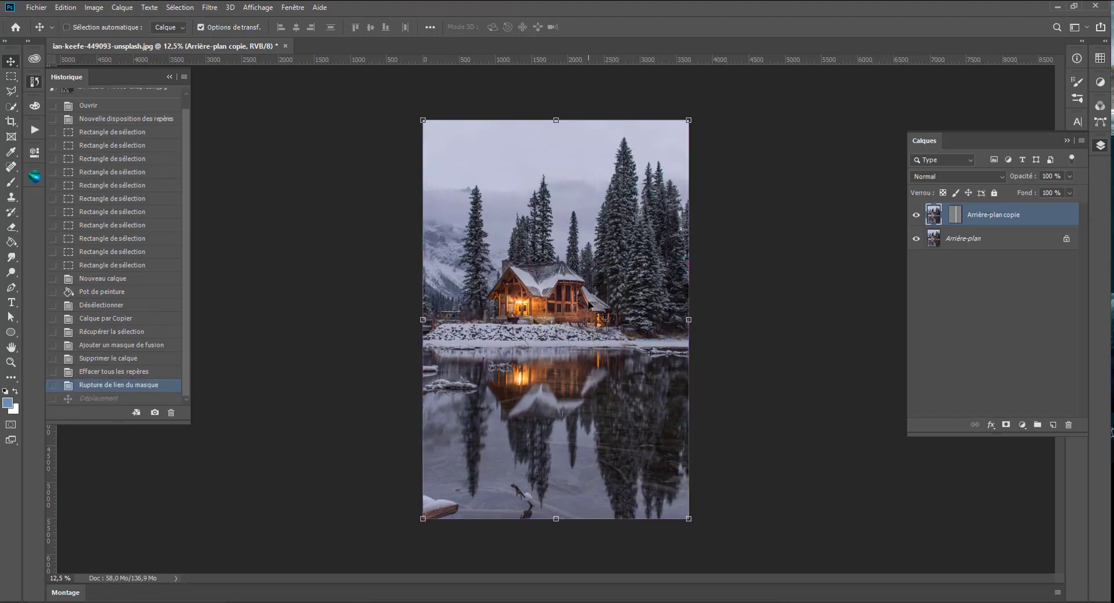
# - Nudge the Arrière-plan copie image upward in large increments, fine-tuning the vertical offset between the strips
pyautogui.hotkey('shift', 'Up')
pyautogui.hotkey('shift', 'Up')
pyautogui.hotkey('shift', 'Up')
pyautogui.hotkey('shift', 'Up')
pyautogui.hotkey('shift', 'Up')
pyautogui.hotkey('shift', 'Up')
pyautogui.hotkey('shift', 'Up')
pyautogui.hotkey('shift', 'Up')
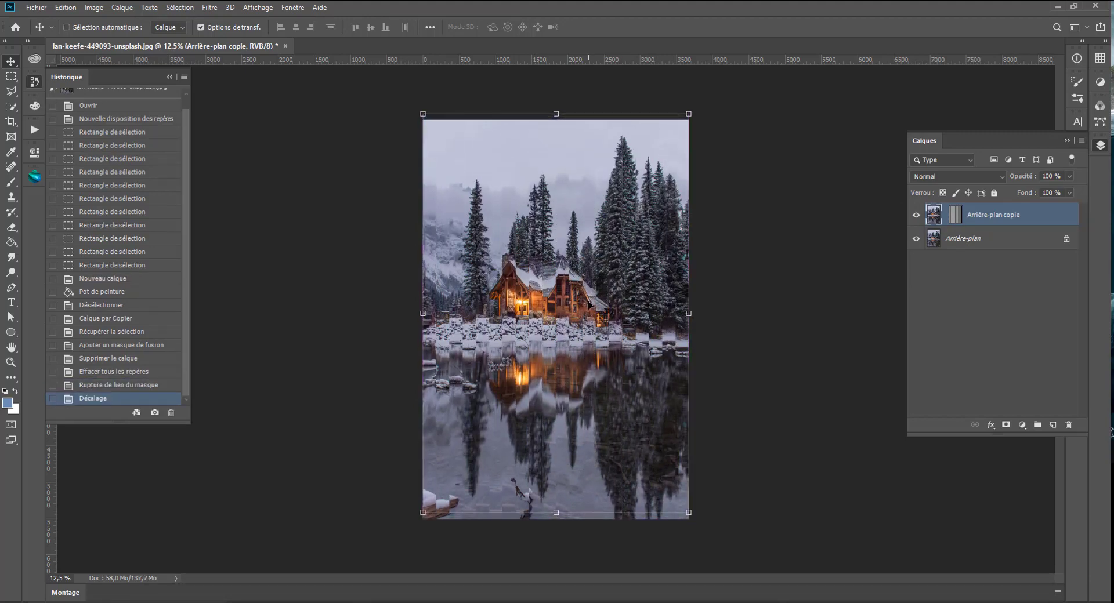
pyautogui.hotkey('shift', 'Up')
pyautogui.hotkey('shift', 'Up')
pyautogui.hotkey('shift', 'Up')
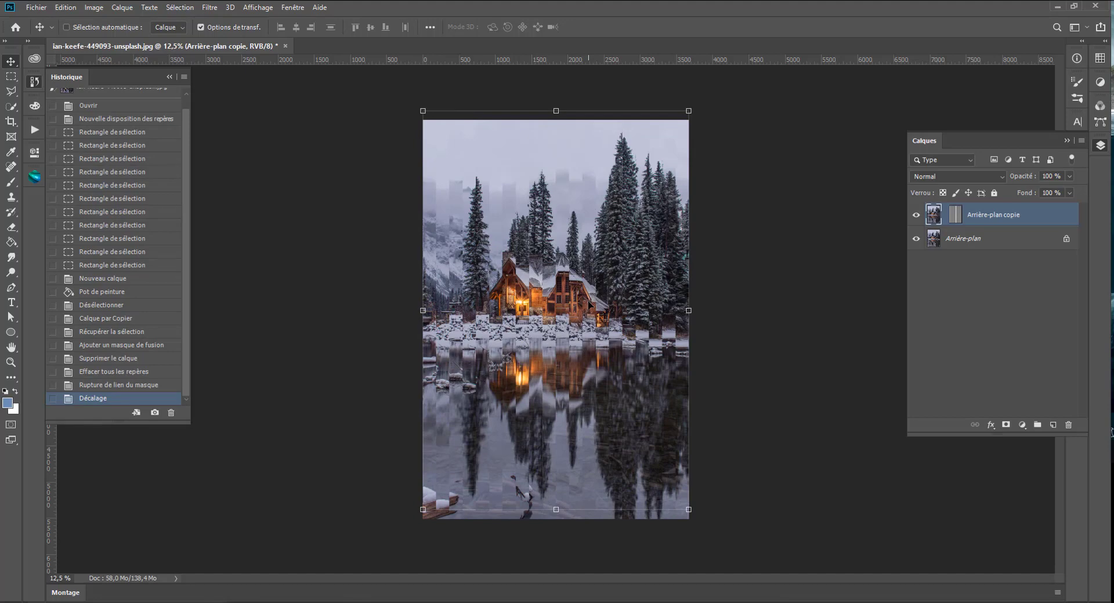
pyautogui.hotkey('shift', 'Down')
pyautogui.hotkey('shift', 'Down')
pyautogui.hotkey('shift', 'Down')
pyautogui.hotkey('shift', 'Down')
pyautogui.hotkey('shift', 'Down')
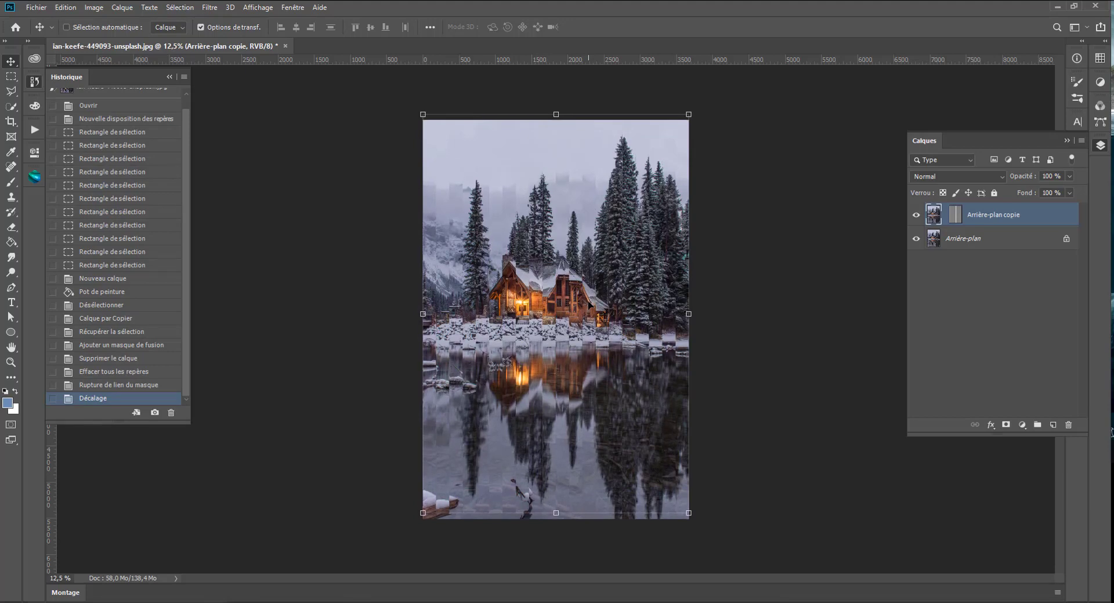
pyautogui.hotkey('shift', 'Up')
pyautogui.hotkey('shift', 'Up')
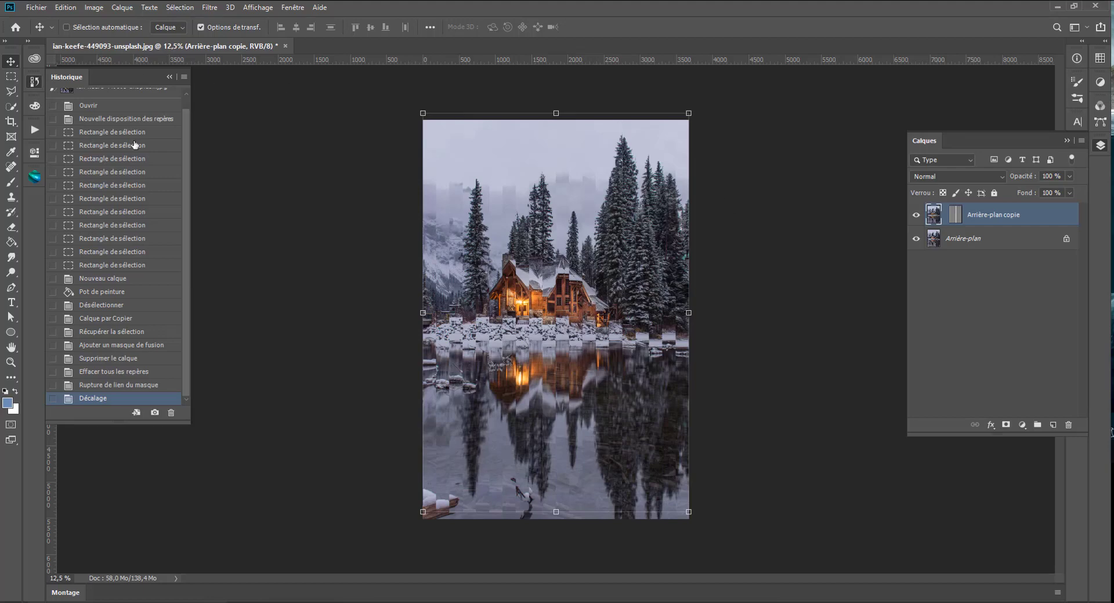
# - Stretch the Arrière-plan copie image downward from its lower edge, past the bottom of the canvas, and apply the transformation
pyautogui.click(11, 76)
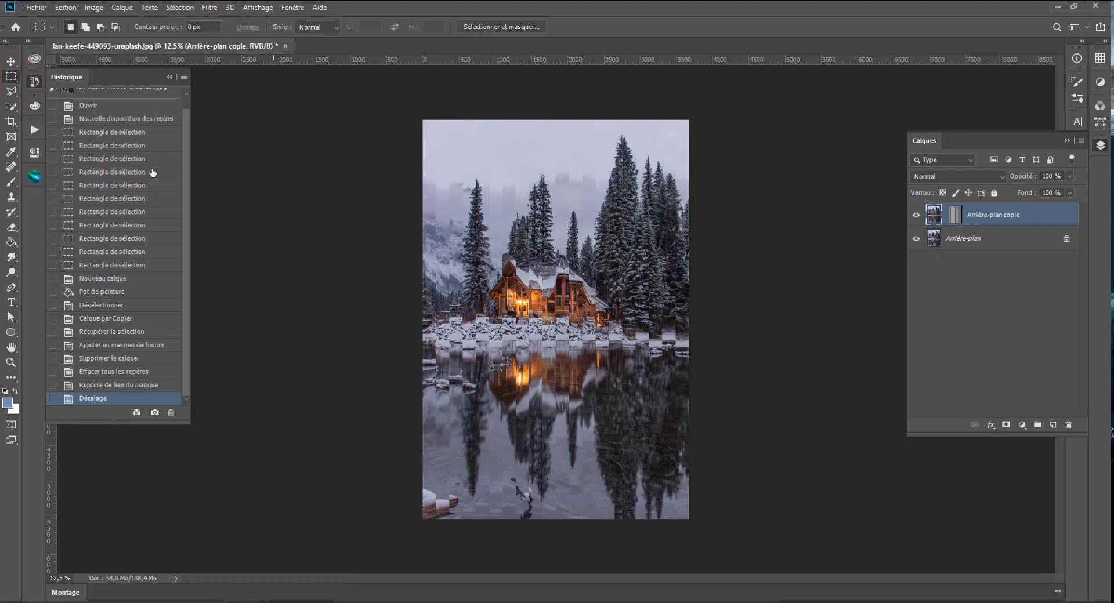
pyautogui.click(11, 61)
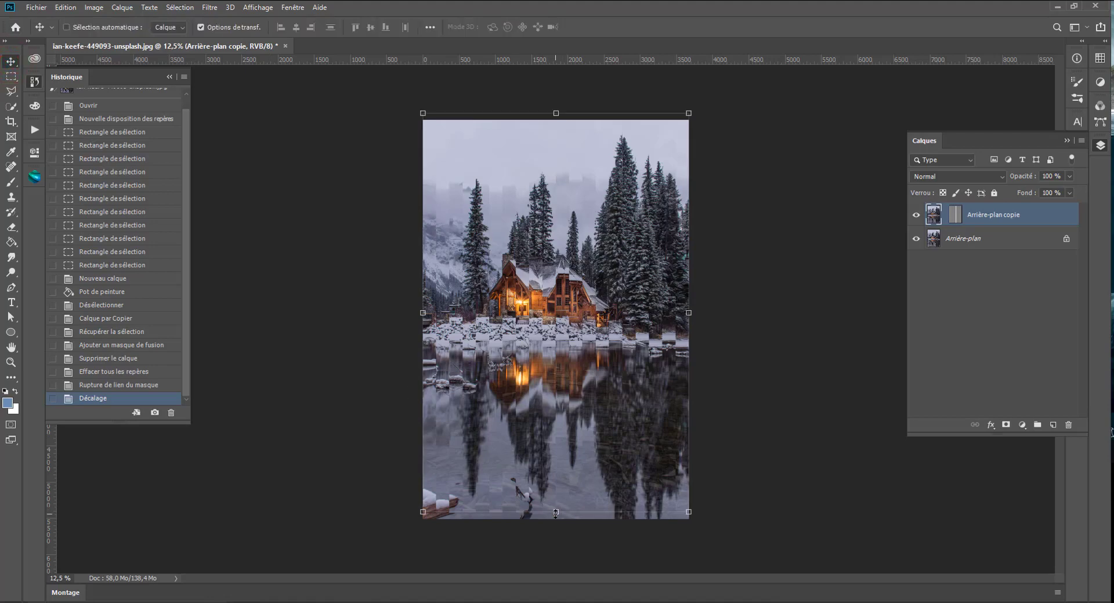
pyautogui.moveTo(555, 513); pyautogui.dragTo(551, 550)
pyautogui.press('Return')
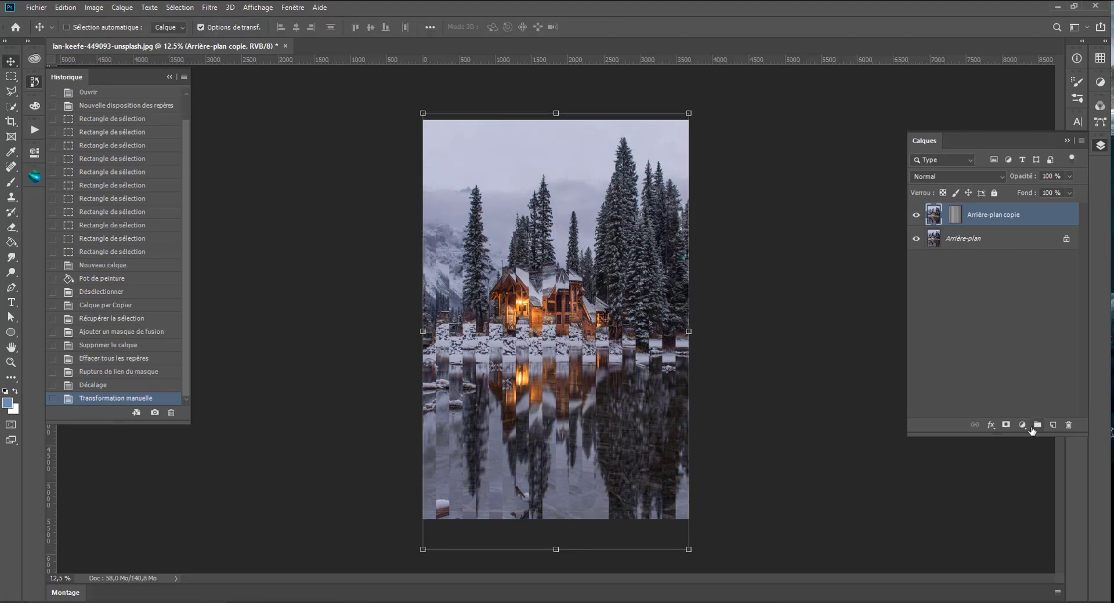
# - Add a Niveaux adjustment layer clipped to Arrière-plan copie and set its white input level to 192
pyautogui.click(1022, 426)
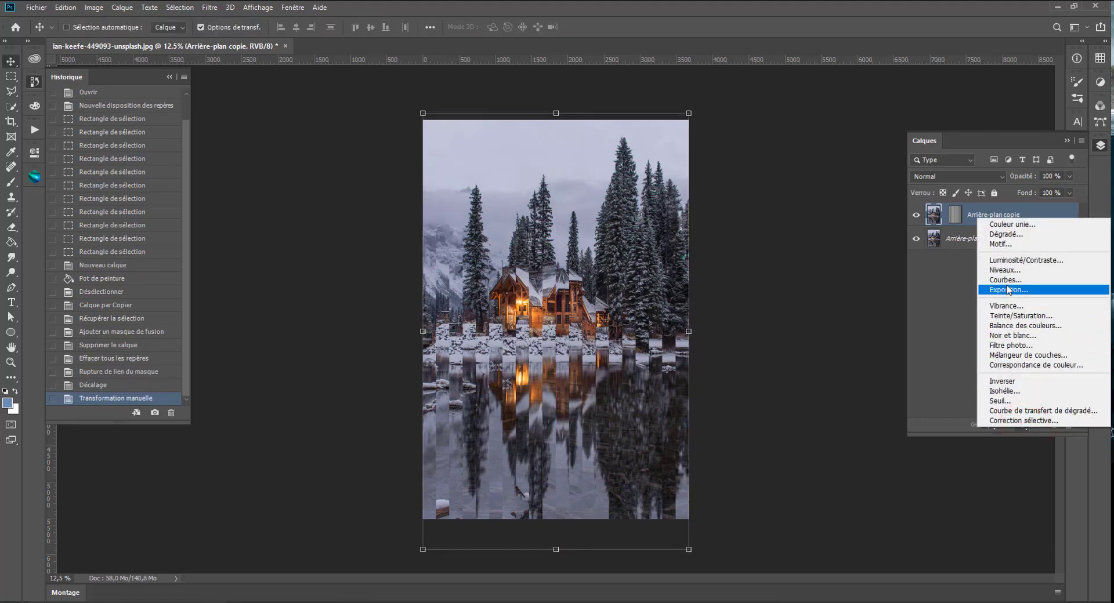
pyautogui.click(1004, 270)
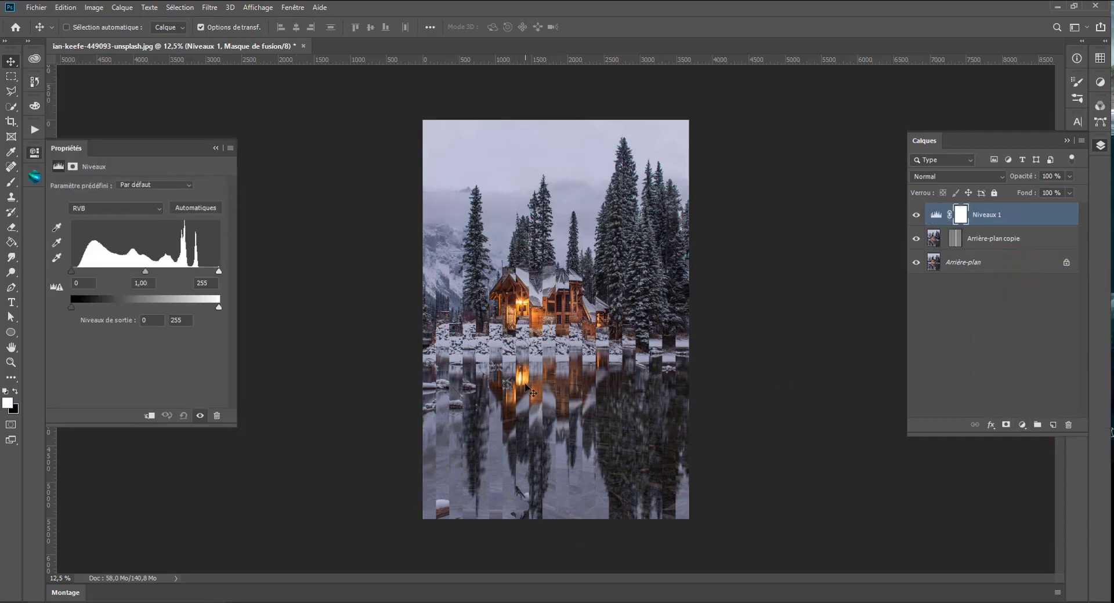
pyautogui.click(150, 416)
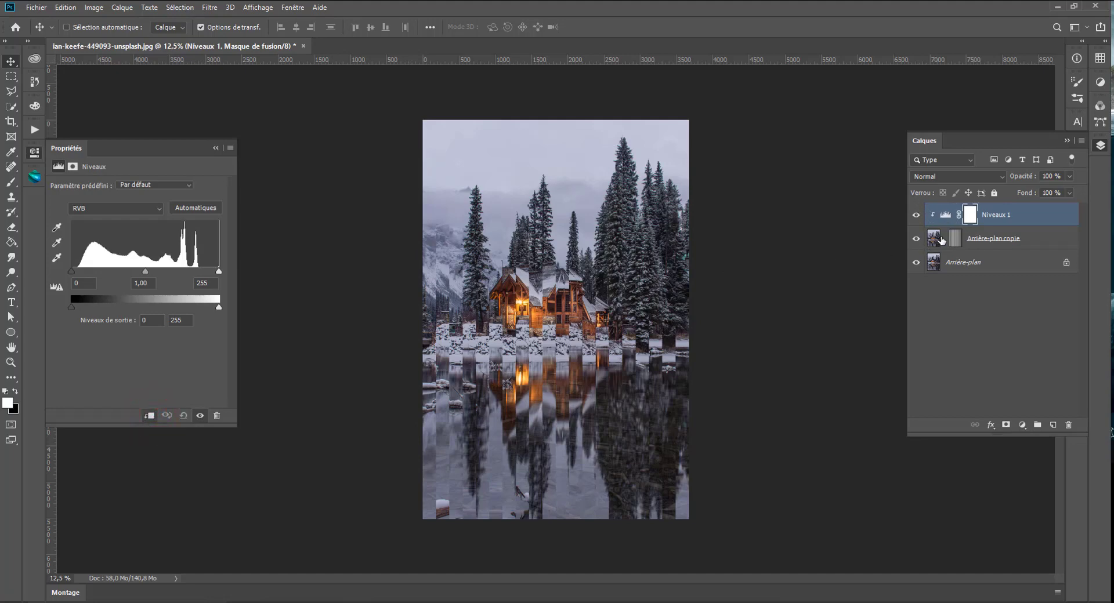
pyautogui.moveTo(217, 272); pyautogui.dragTo(183, 269)
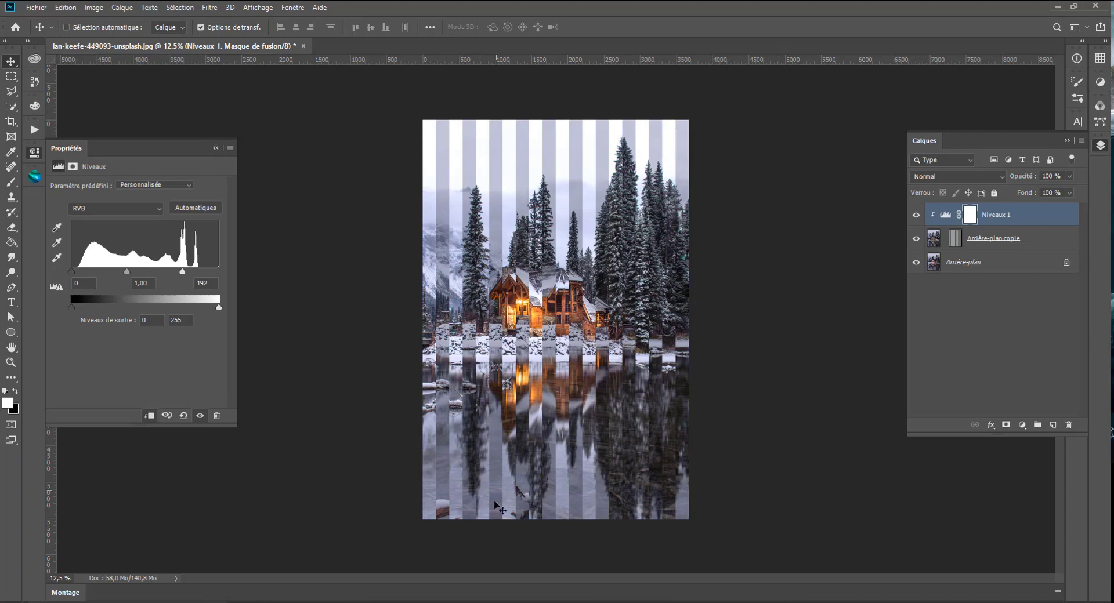
# - Skew the striped mask of Arrière-plan copie by about 5° and widen it past the photo's edges, then shift the layer's image upward
pyautogui.click(956, 243)
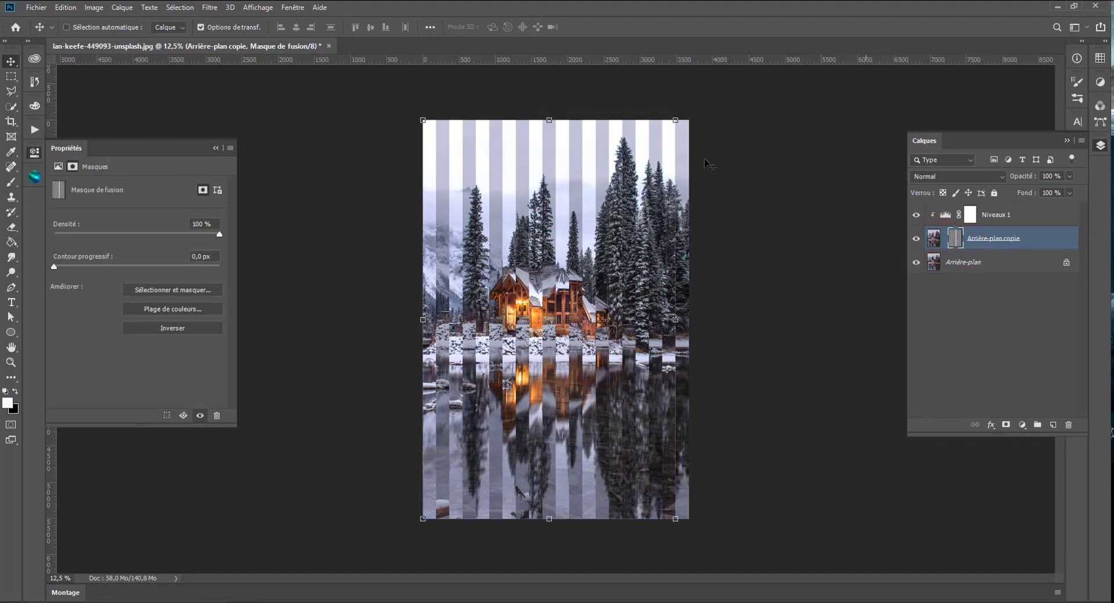
pyautogui.moveTo(550, 122); pyautogui.dragTo(584, 116)
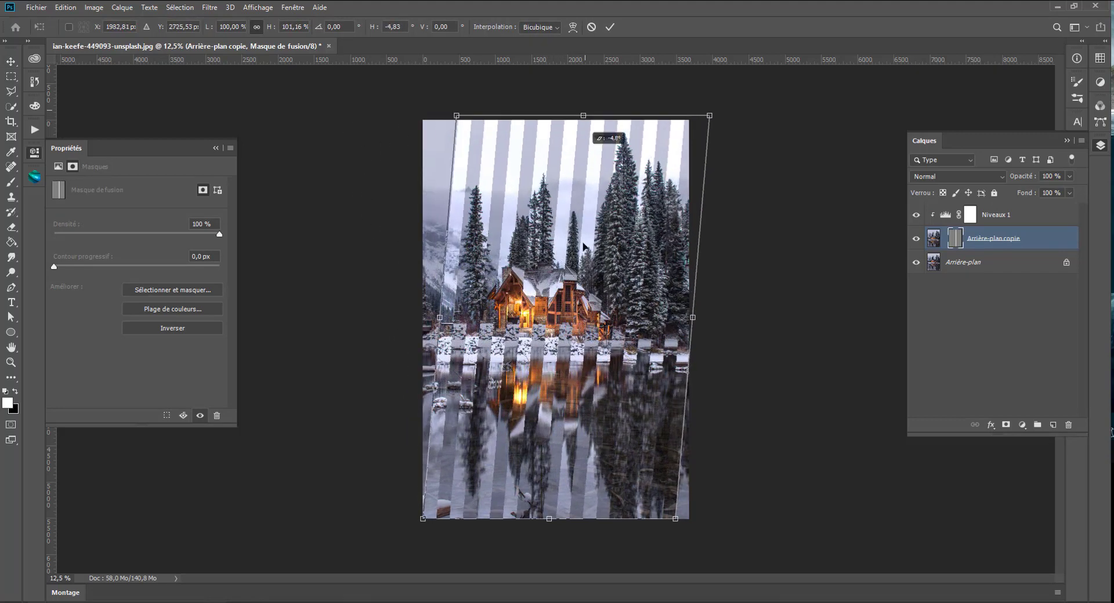
pyautogui.moveTo(693, 317); pyautogui.dragTo(709, 314)
pyautogui.press('Return')
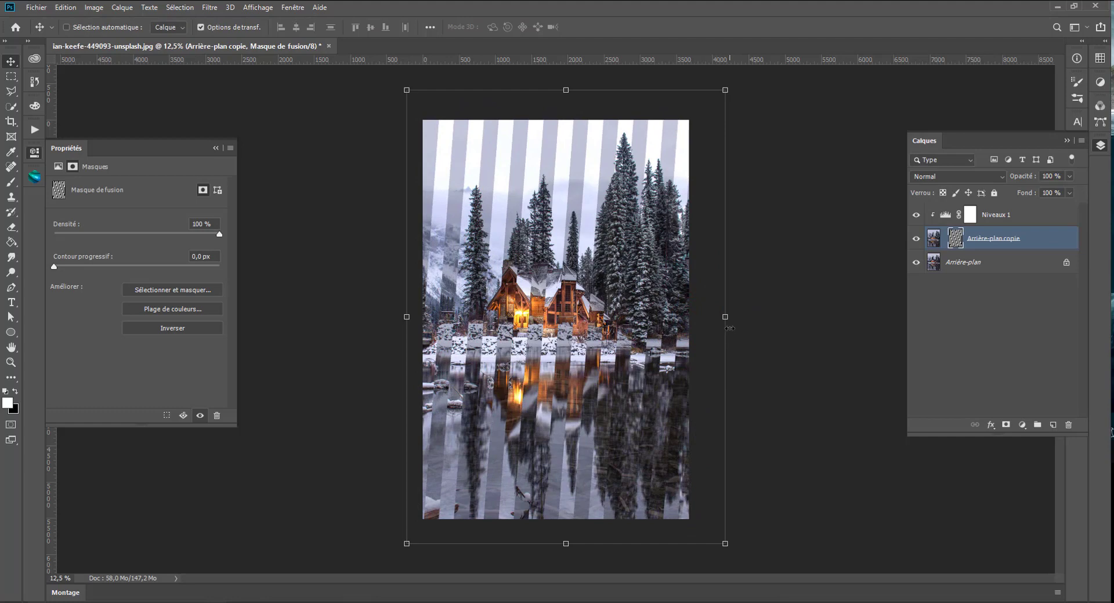
pyautogui.click(934, 243)
pyautogui.moveTo(552, 347); pyautogui.dragTo(572, 322)
# - Adjust the Niveaux 1 input levels to 7 for black, 1,08 for midtones and 192 for white
pyautogui.click(945, 216)
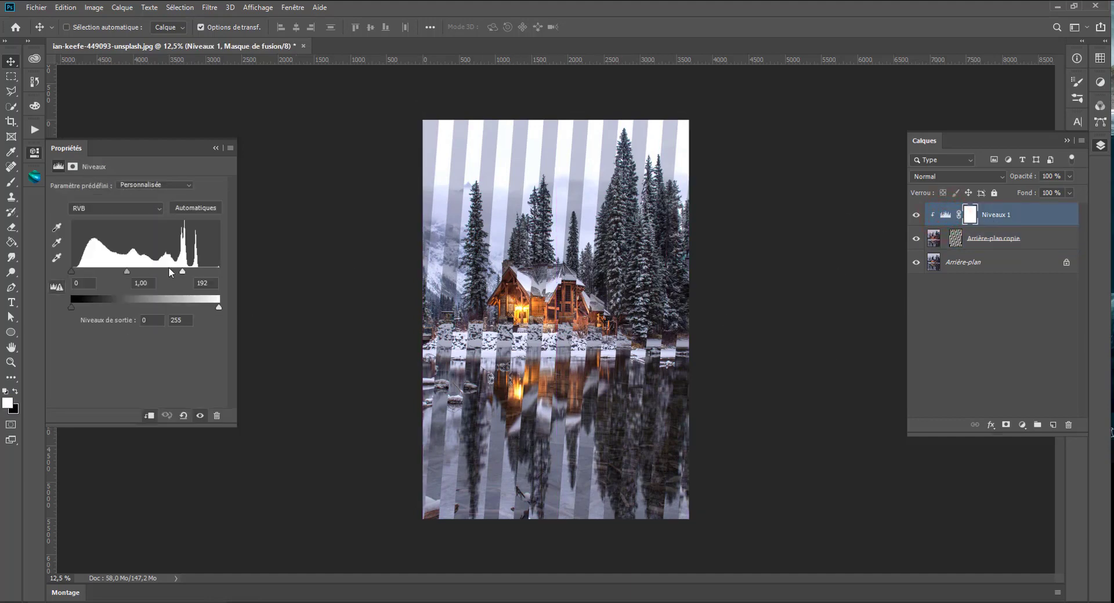
pyautogui.moveTo(184, 270); pyautogui.dragTo(189, 273)
pyautogui.click(70, 270)
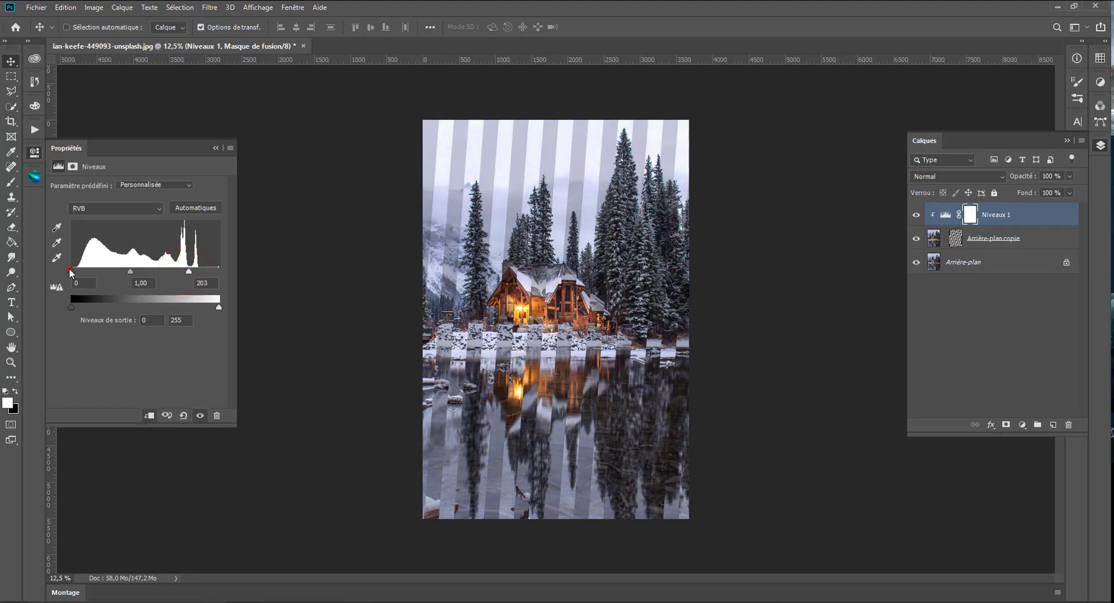
pyautogui.moveTo(70, 270); pyautogui.dragTo(186, 271)
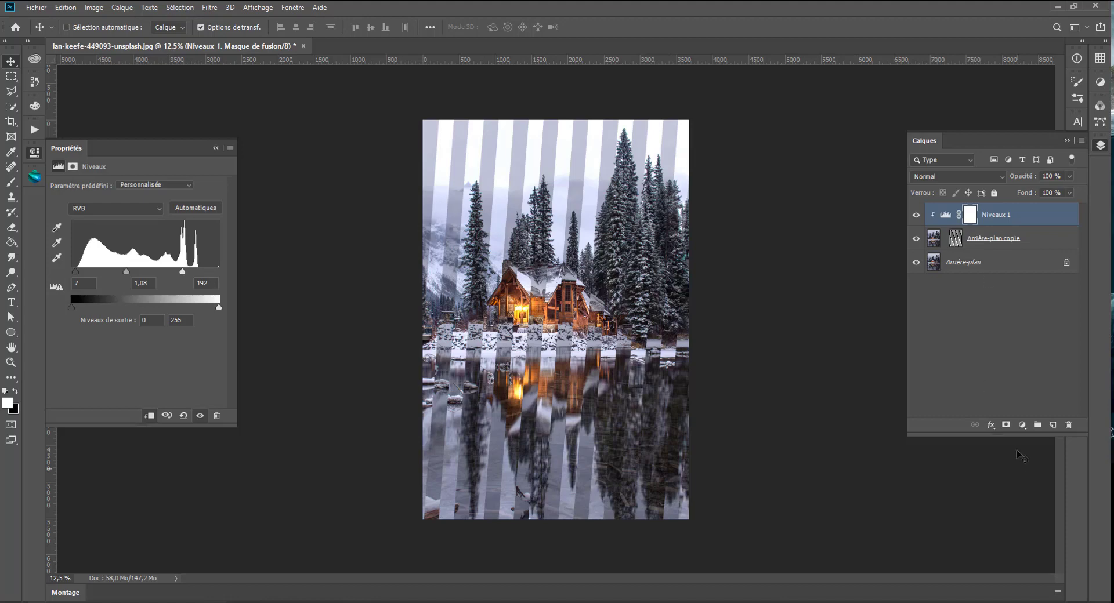
# - Add a Luminosité/Contraste adjustment layer above Niveaux 1 with brightness 22 and contrast 22
pyautogui.click(1020, 426)
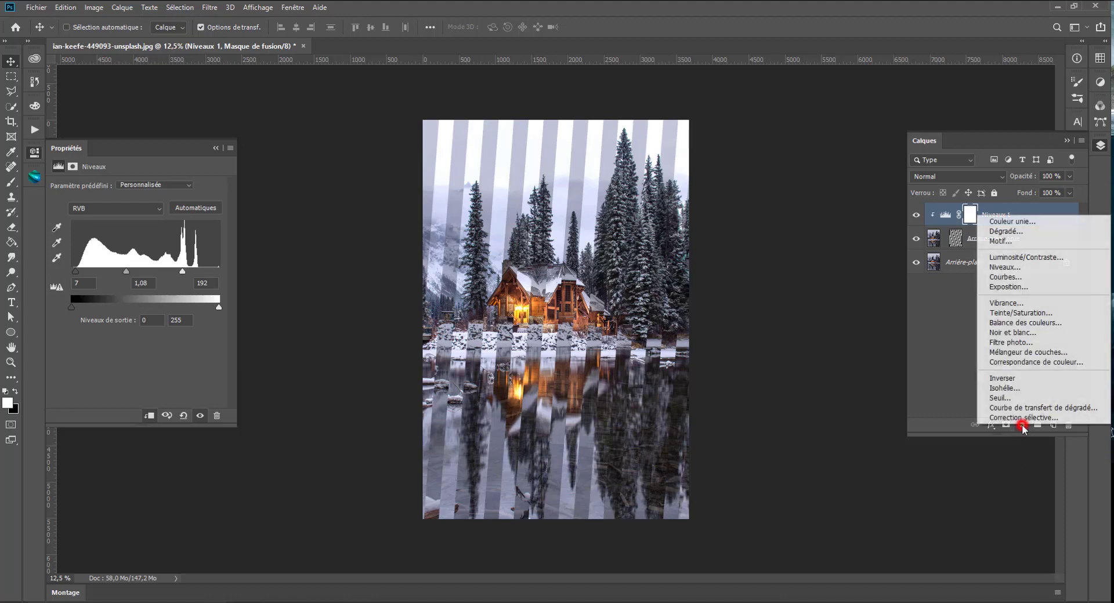
pyautogui.click(1010, 257)
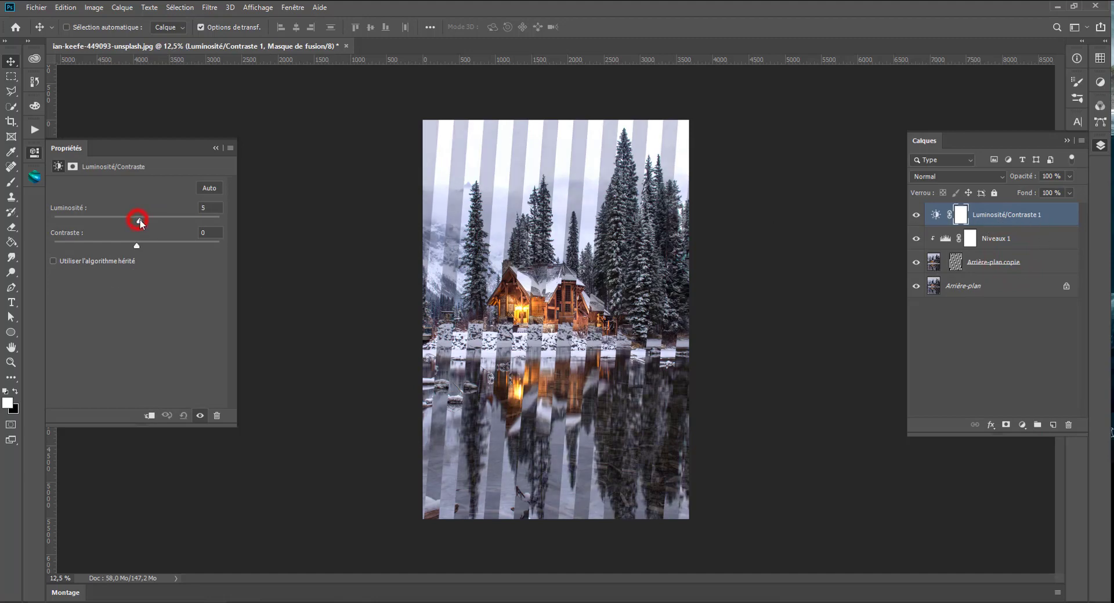
pyautogui.moveTo(140, 220); pyautogui.dragTo(147, 219)
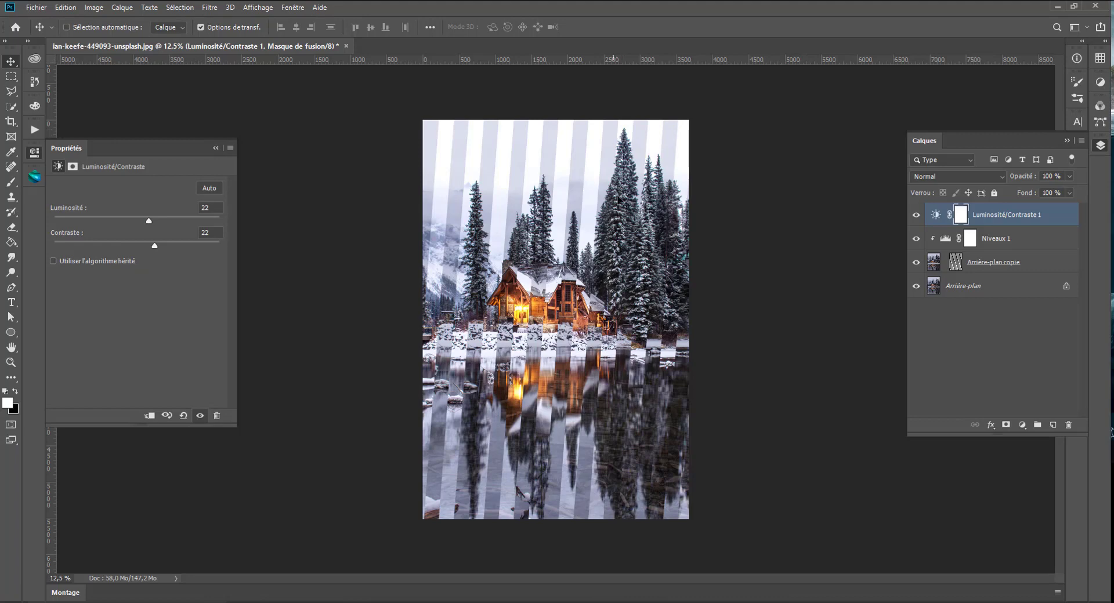
# - Raise the Arrière-plan copie image to Y -316 px and stretch it slightly to a height of 6035 px
pyautogui.click(933, 263)
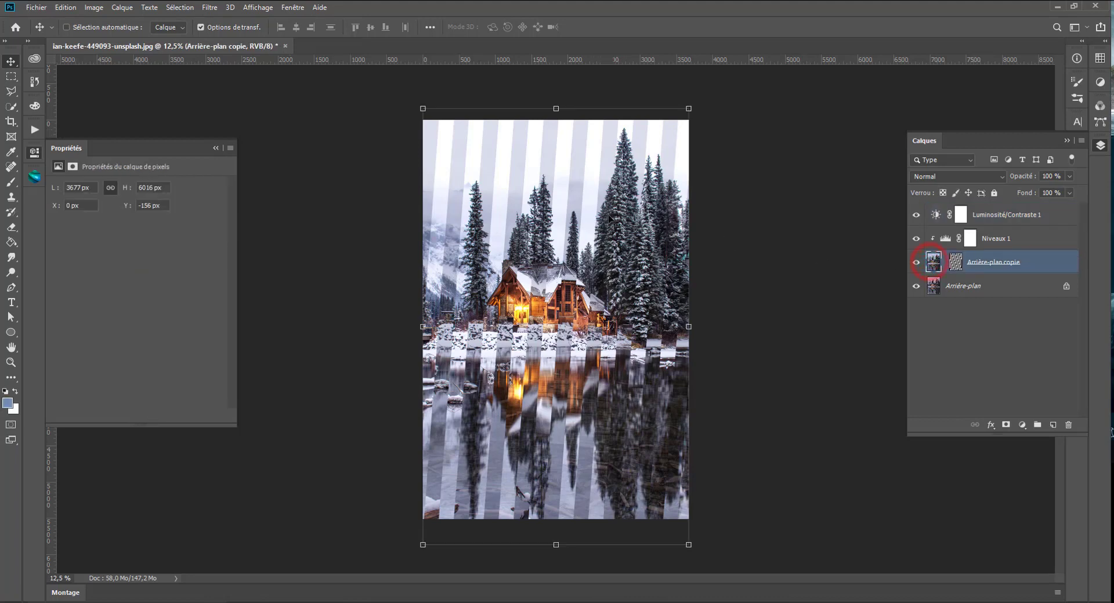
pyautogui.moveTo(609, 223); pyautogui.dragTo(609, 205)
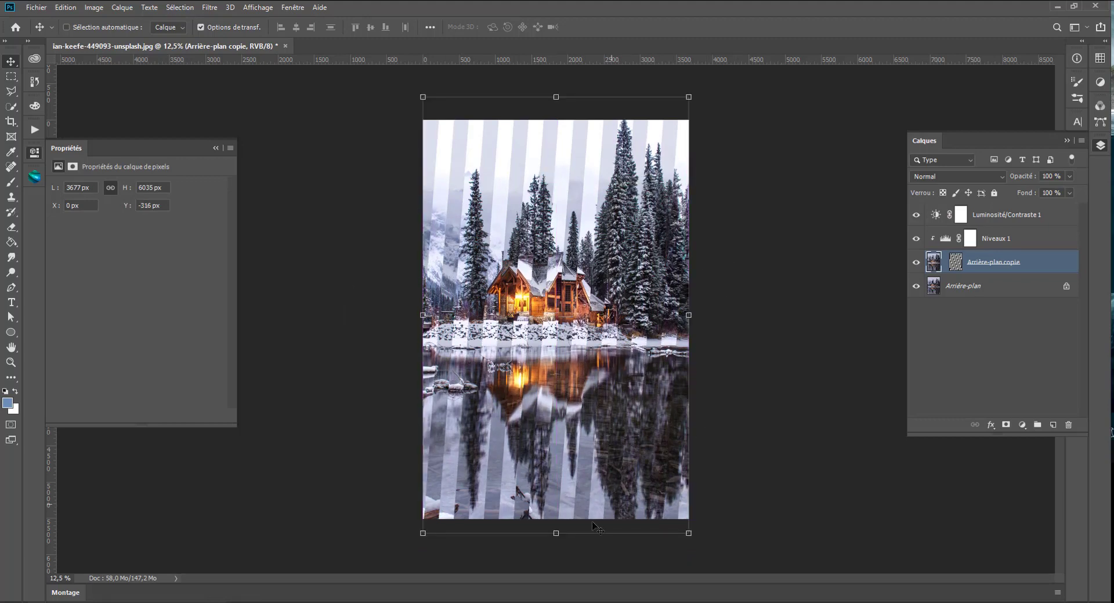
pyautogui.click(556, 534)
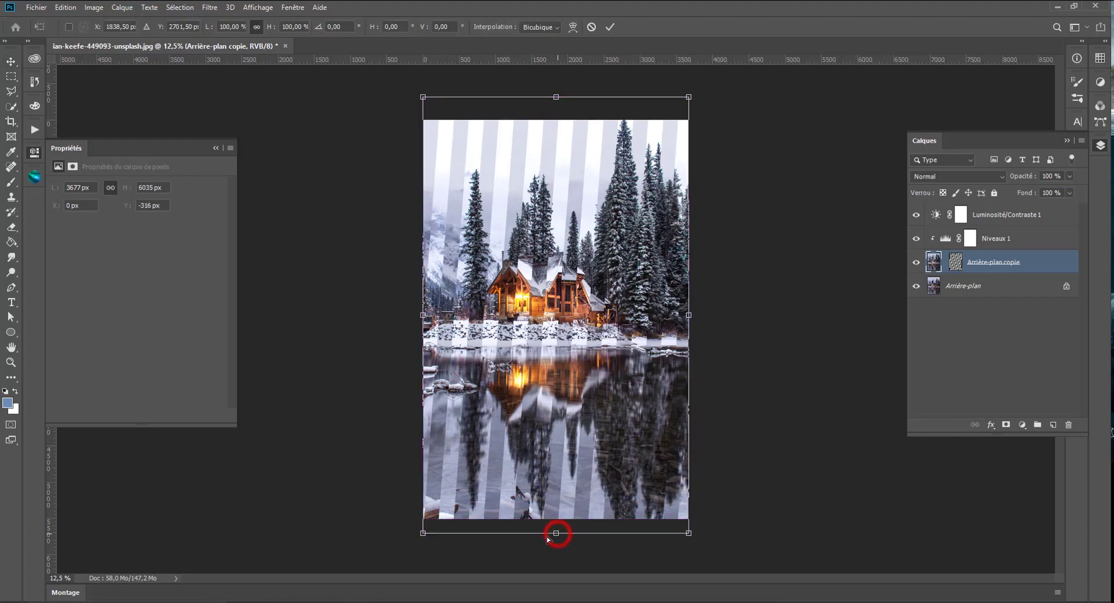
# - Transform the striped mask of Arrière-plan copie to make its slant slightly steeper and its width narrower, and apply the change
pyautogui.click(955, 263)
pyautogui.moveTo(568, 543)
pyautogui.mouseDown()
pyautogui.moveTo(616, 535)
pyautogui.moveTo(566, 531)
pyautogui.moveTo(578, 535)
pyautogui.mouseUp()
pyautogui.moveTo(732, 312); pyautogui.dragTo(724, 312)
pyautogui.press('Return')
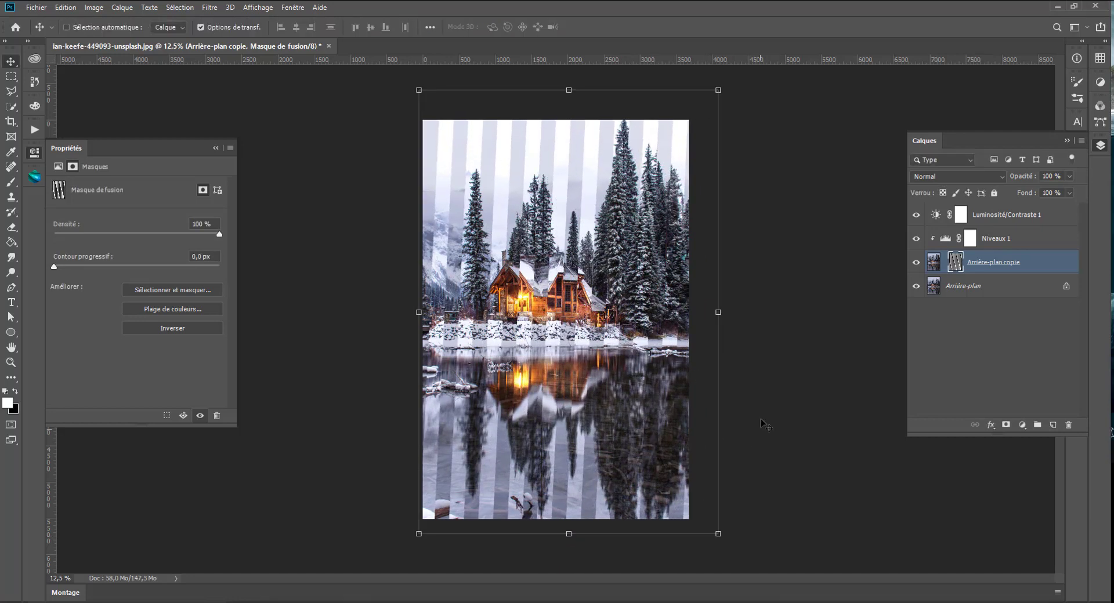
# - Add a Correction sélective adjustment layer above Luminosité/Contraste 1
pyautogui.click(992, 216)
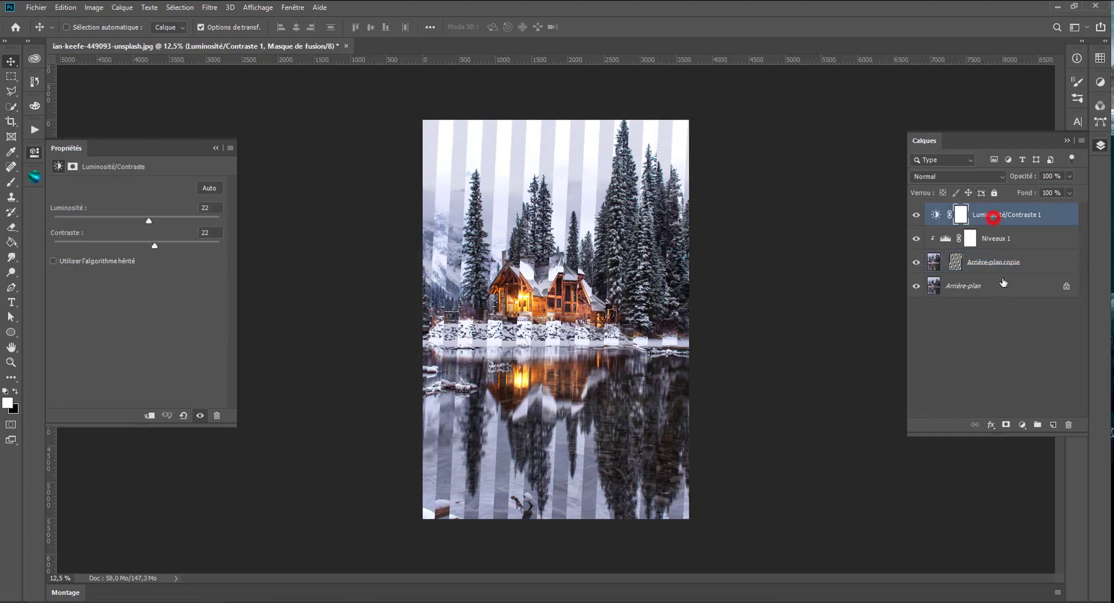
pyautogui.click(1022, 426)
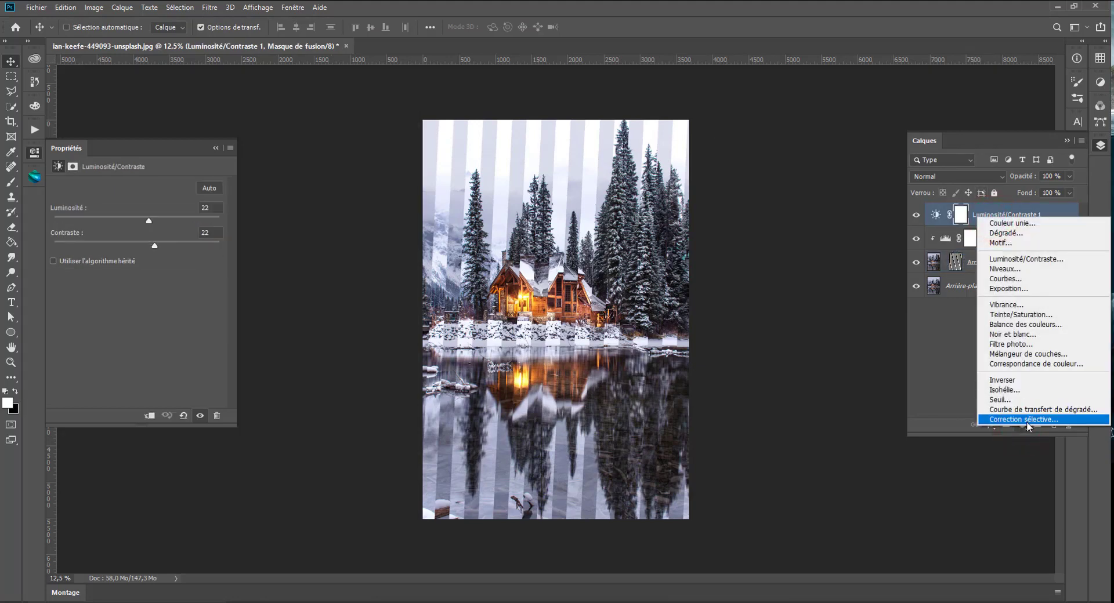
pyautogui.click(1027, 423)
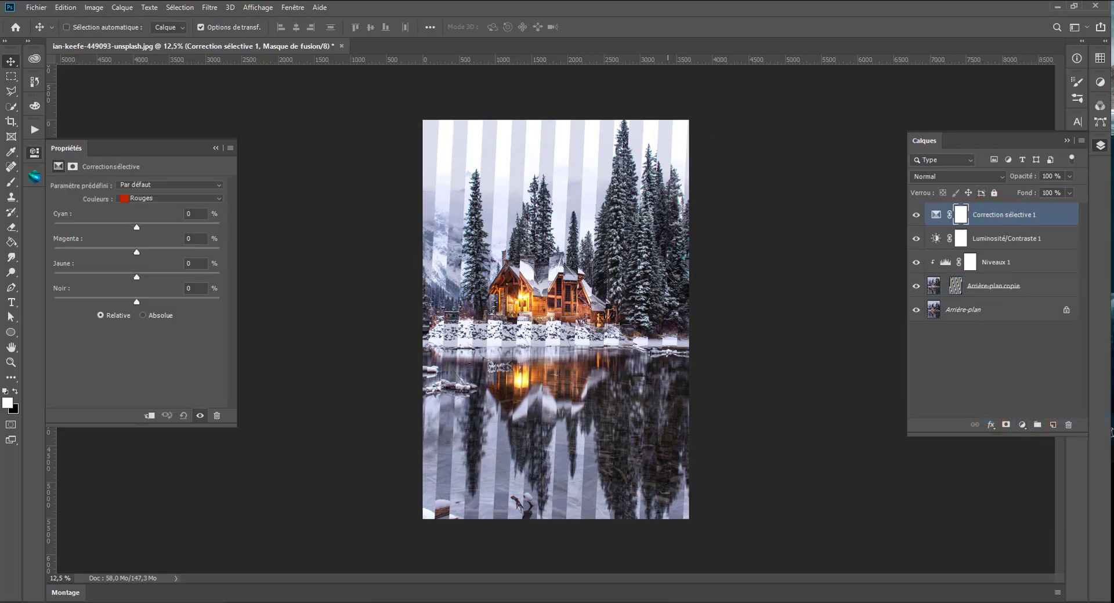
# - In Correction sélective 1, lower the magenta of Rouges and adjust the yellow amount of Jaunes
pyautogui.click(174, 198)
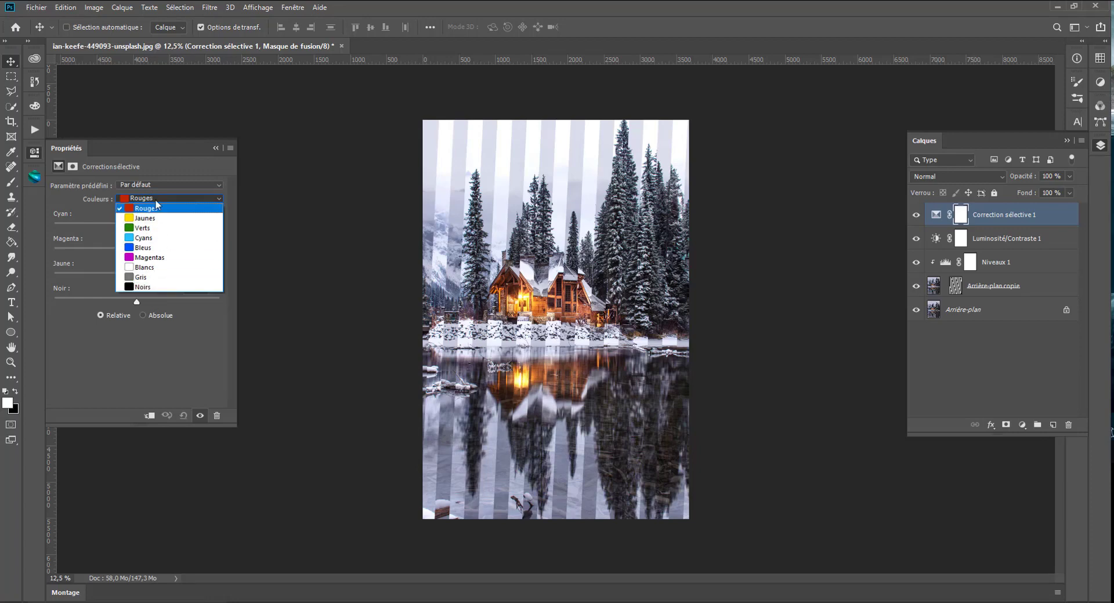
pyautogui.click(83, 214)
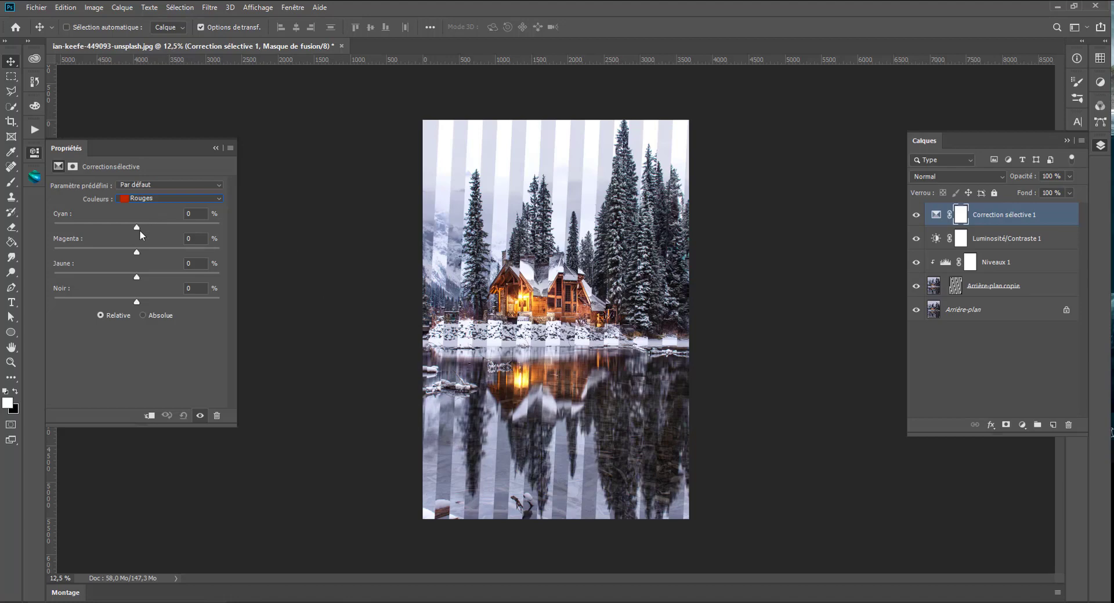
pyautogui.moveTo(138, 252)
pyautogui.mouseDown()
pyautogui.moveTo(91, 246)
pyautogui.moveTo(203, 252)
pyautogui.moveTo(116, 256)
pyautogui.mouseUp()
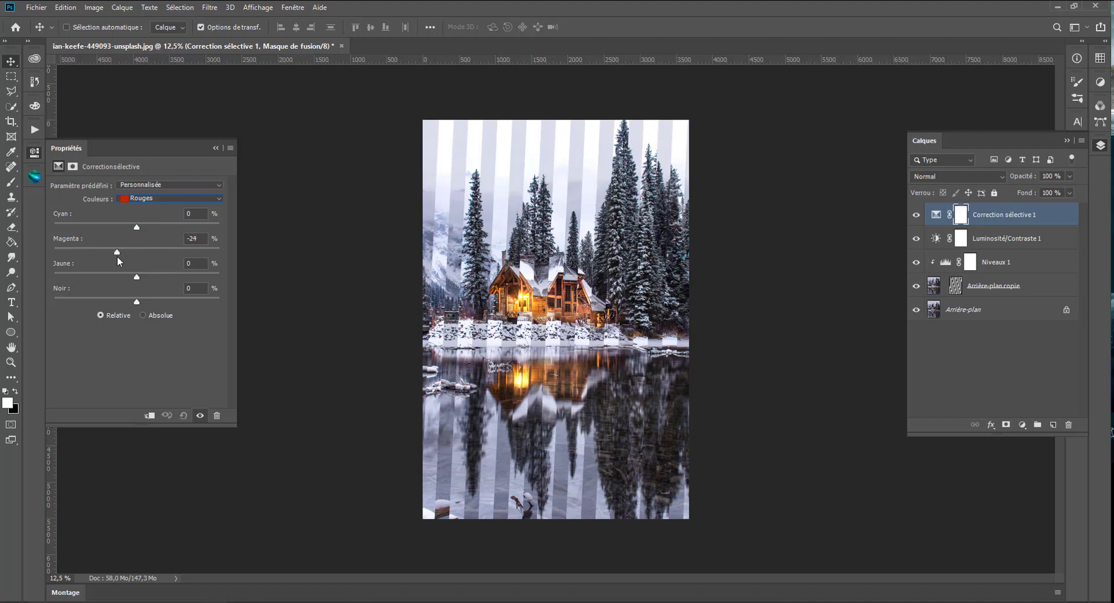
pyautogui.click(149, 200)
pyautogui.click(140, 215)
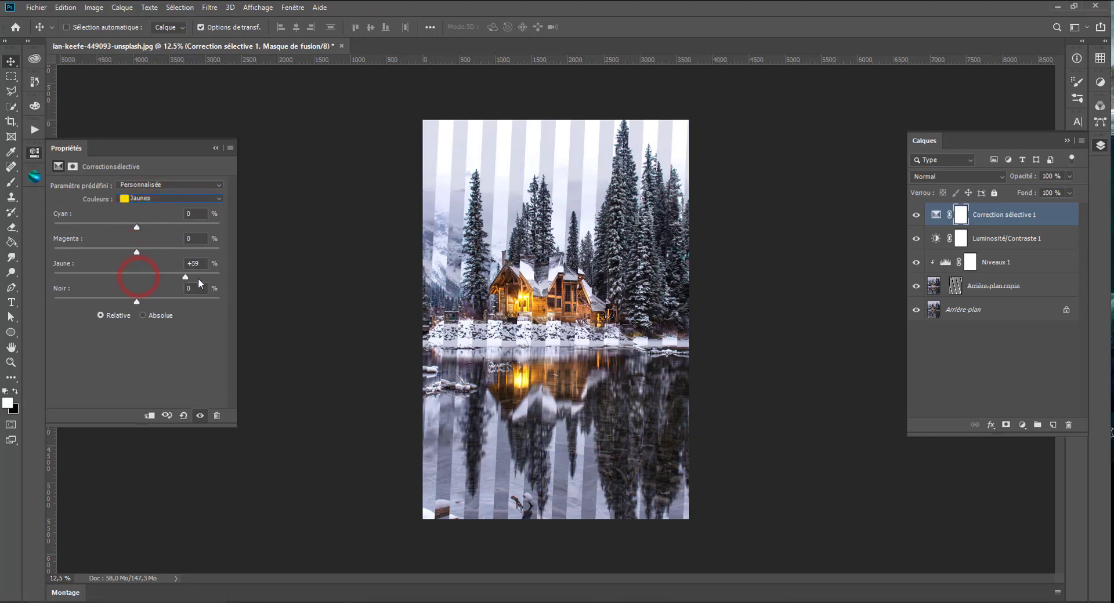
pyautogui.moveTo(186, 276); pyautogui.dragTo(138, 272)
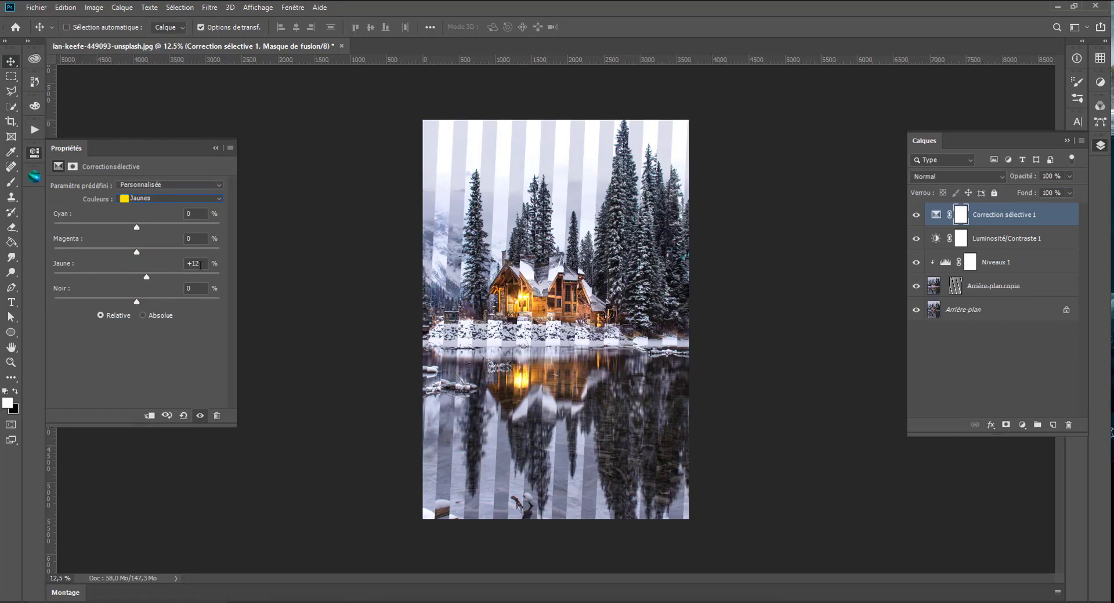
# - Set the Cyans range of Correction sélective 1 to cyan +8% and magenta +46%
pyautogui.click(153, 198)
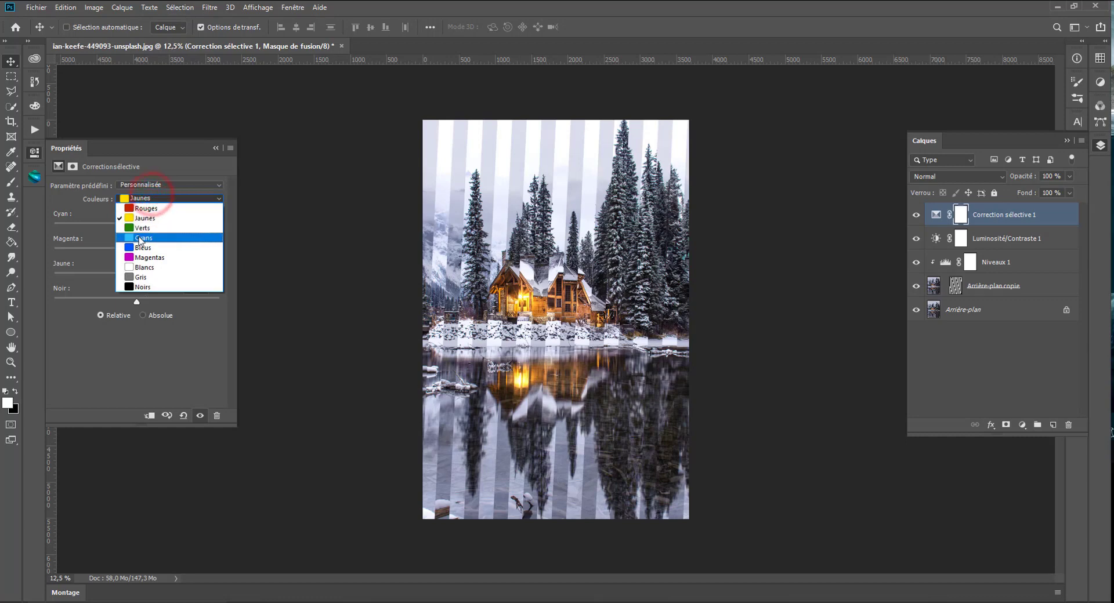
pyautogui.click(137, 239)
pyautogui.moveTo(138, 230)
pyautogui.mouseDown()
pyautogui.moveTo(72, 226)
pyautogui.moveTo(186, 226)
pyautogui.moveTo(144, 227)
pyautogui.mouseUp()
pyautogui.moveTo(213, 251); pyautogui.dragTo(176, 252)
# - For the Blancs range of Correction sélective 1, set cyan to +3% and slightly lower the yellow and black amounts
pyautogui.click(166, 198)
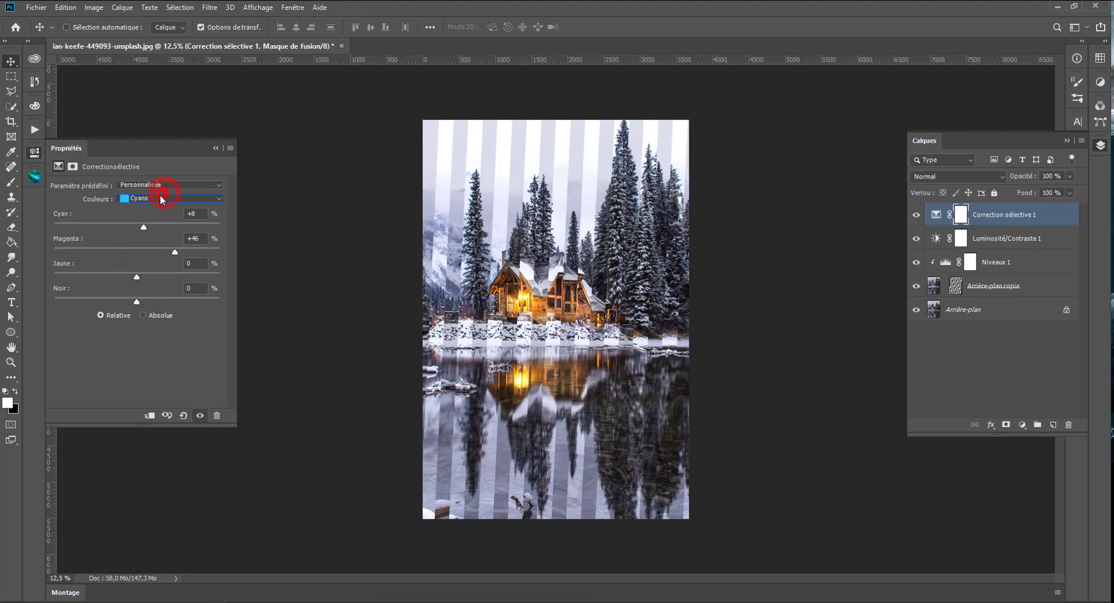
pyautogui.click(135, 270)
pyautogui.moveTo(138, 225)
pyautogui.mouseDown()
pyautogui.moveTo(128, 220)
pyautogui.moveTo(137, 223)
pyautogui.mouseUp()
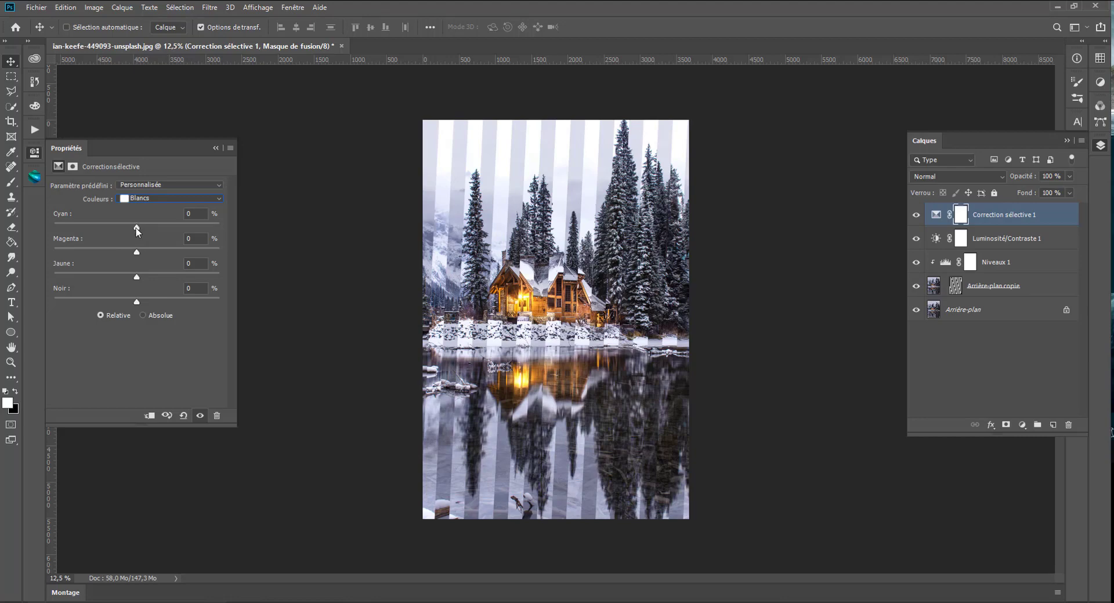
pyautogui.moveTo(137, 231); pyautogui.dragTo(85, 228)
pyautogui.click(137, 227)
pyautogui.click(33, 107)
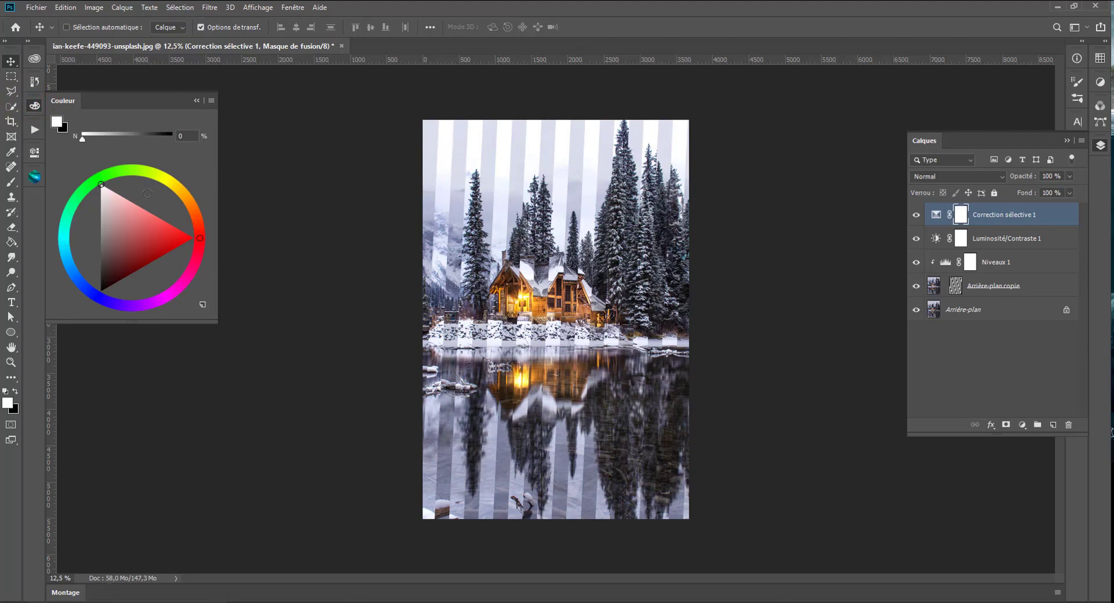
pyautogui.click(33, 85)
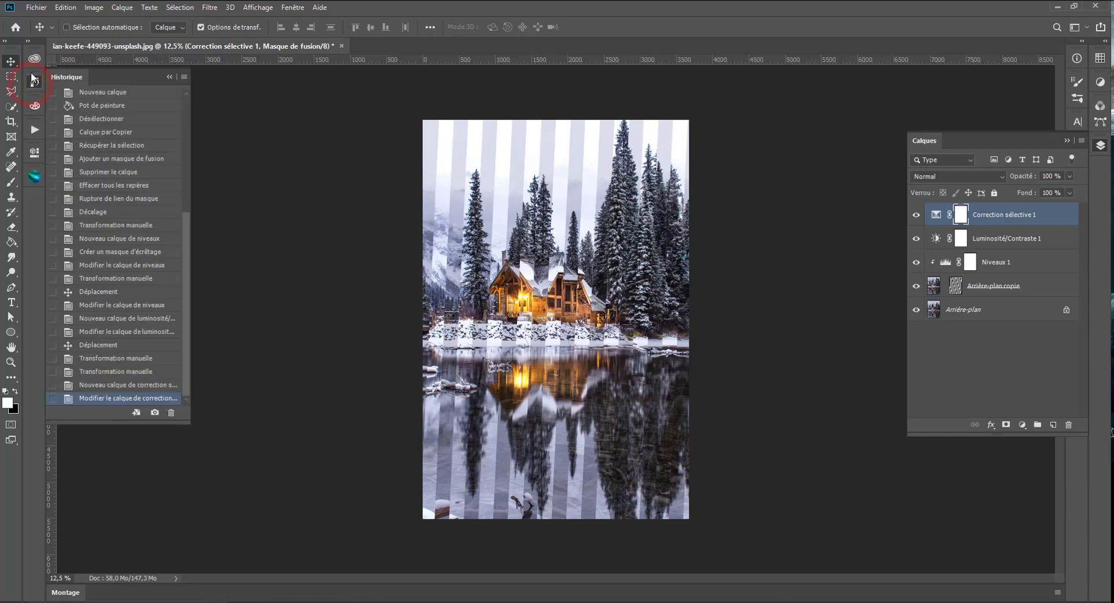
pyautogui.click(34, 159)
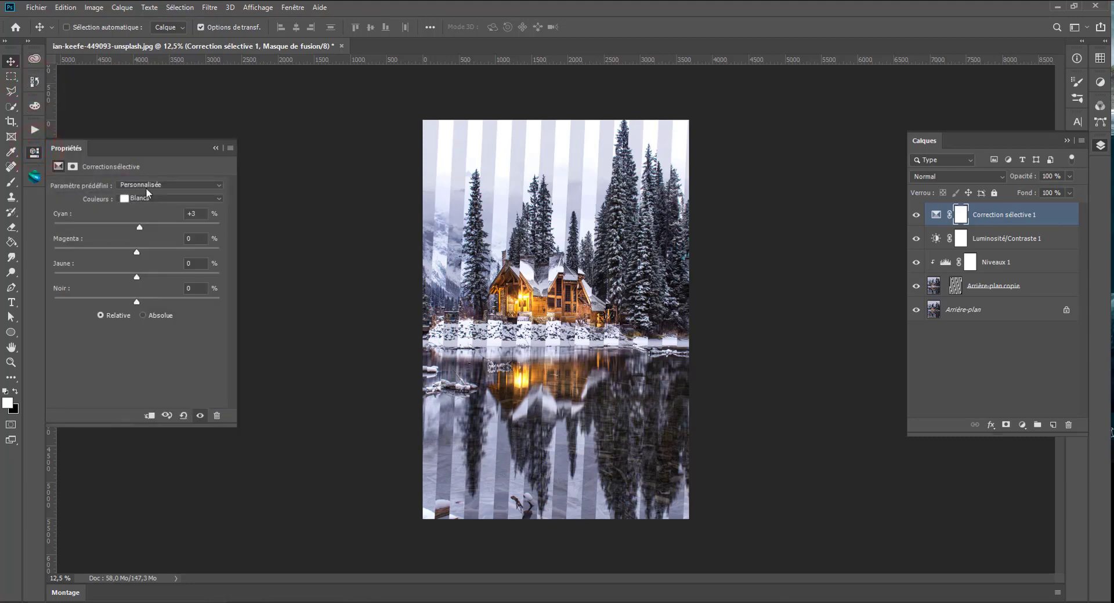
pyautogui.moveTo(138, 279); pyautogui.dragTo(131, 280)
pyautogui.moveTo(135, 303); pyautogui.dragTo(122, 298)
# - Set the Gris range of Correction sélective 1 to cyan +13%, magenta +1% and yellow -8%
pyautogui.click(138, 198)
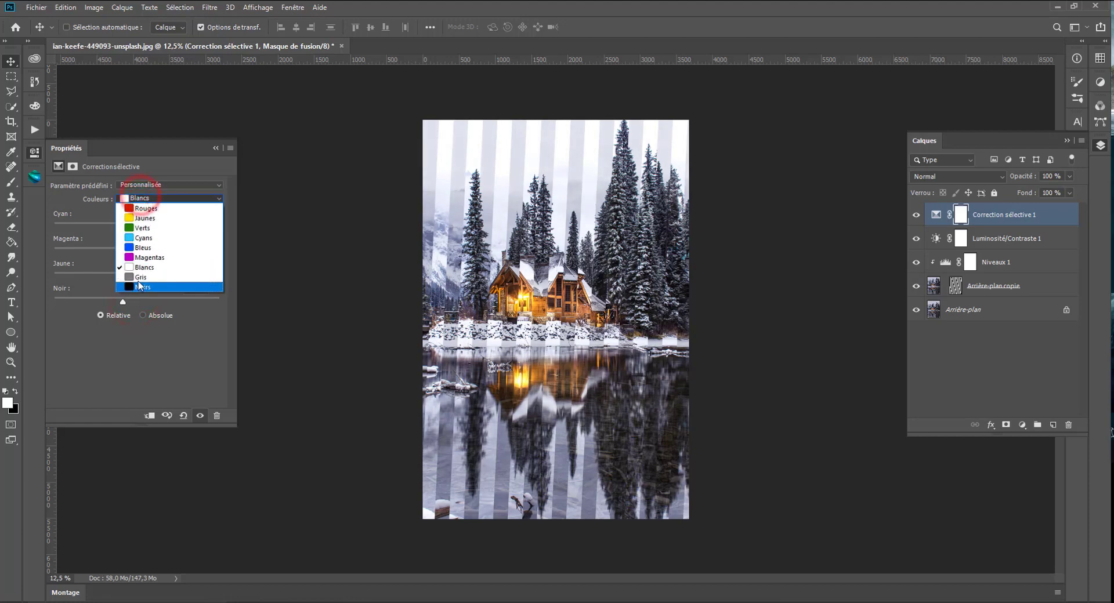
pyautogui.click(140, 279)
pyautogui.click(136, 226)
pyautogui.moveTo(138, 229); pyautogui.dragTo(148, 231)
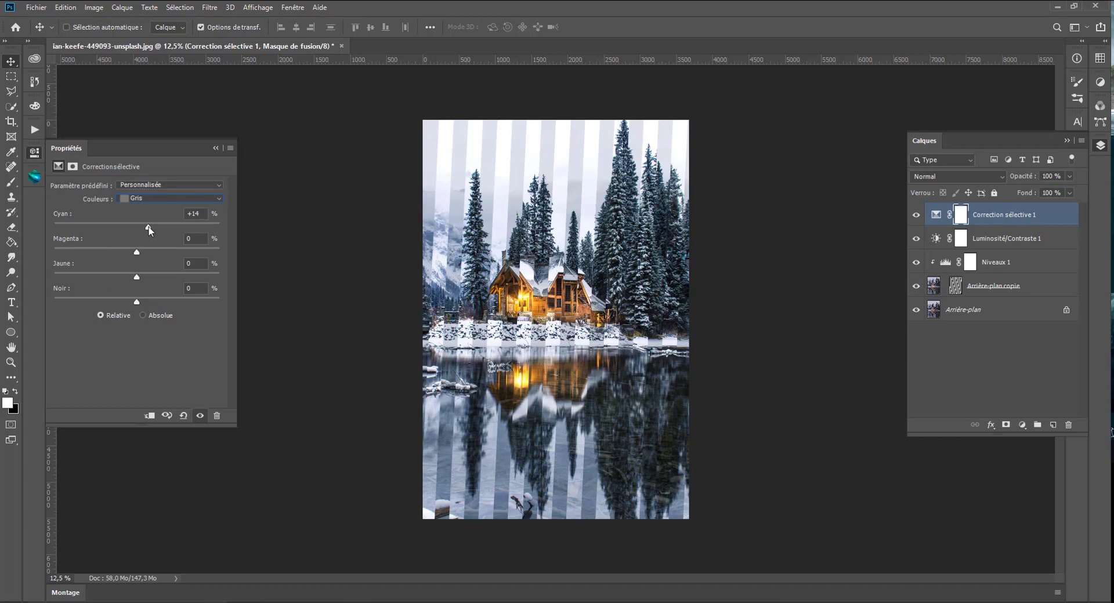
pyautogui.moveTo(138, 252); pyautogui.dragTo(134, 276)
# - Compare the image with and without the Correction sélective 1 adjustment
pyautogui.click(914, 215)
pyautogui.click(915, 215)
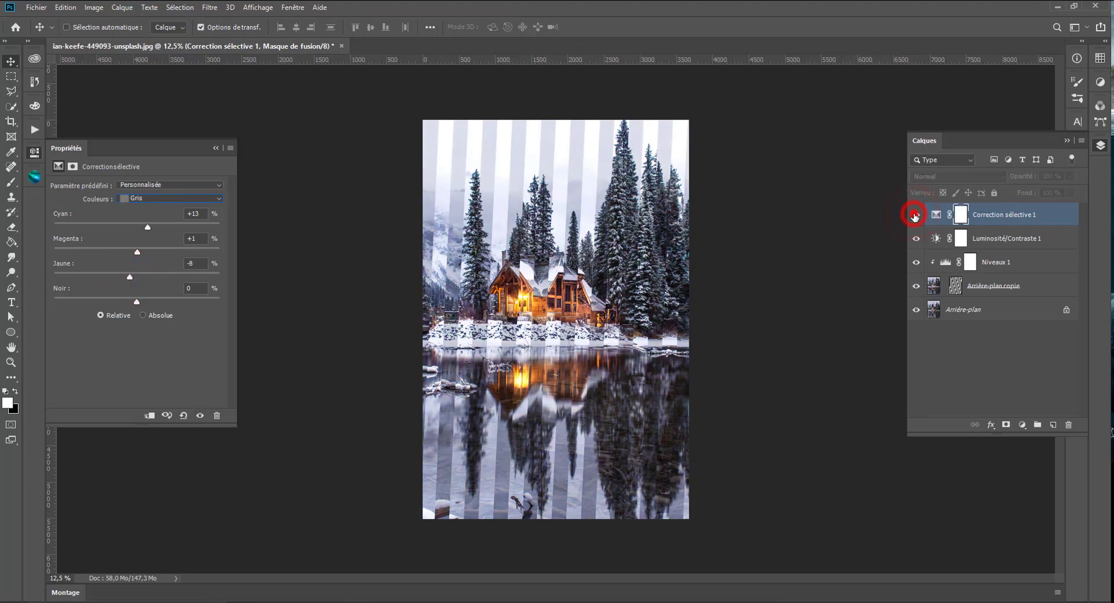
pyautogui.click(914, 215)
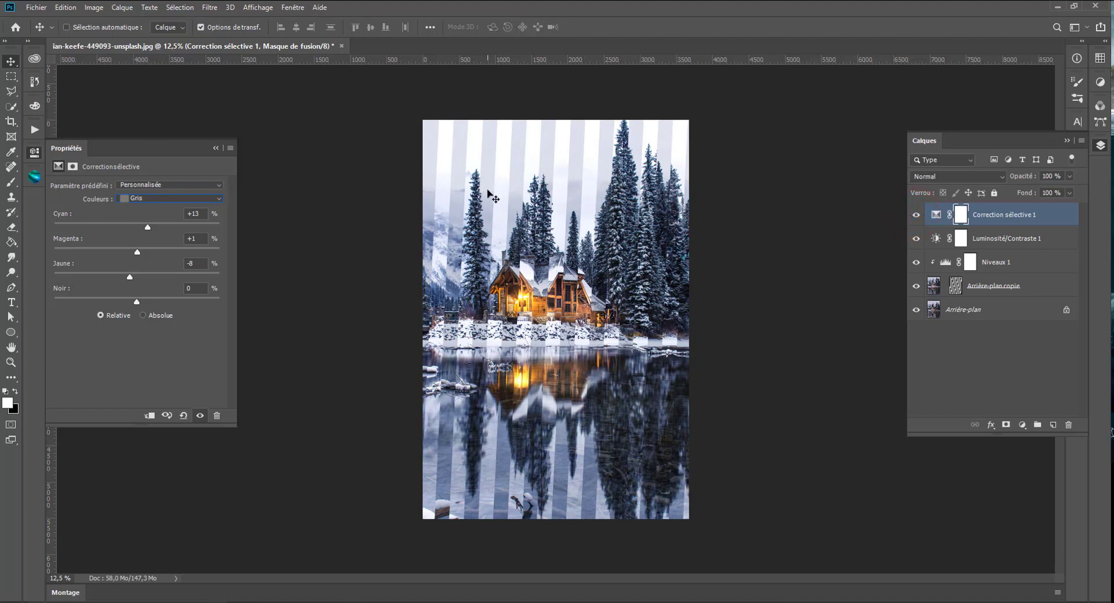
# - Narrow the striped mask of Arrière-plan copie to match the canvas width and apply the transformation
pyautogui.click(955, 286)
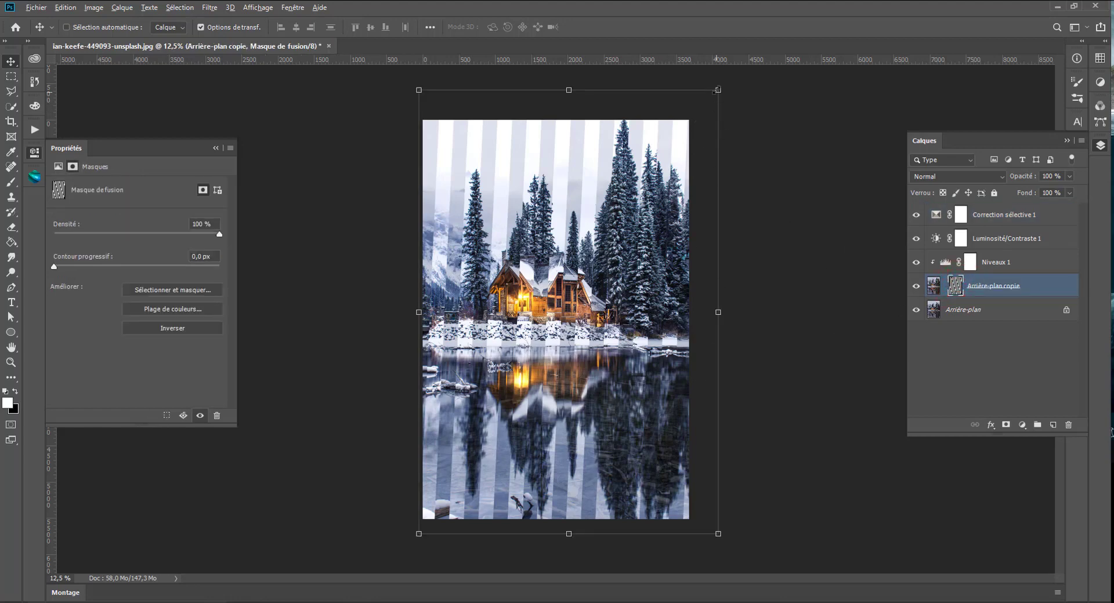
pyautogui.moveTo(719, 312); pyautogui.dragTo(690, 311)
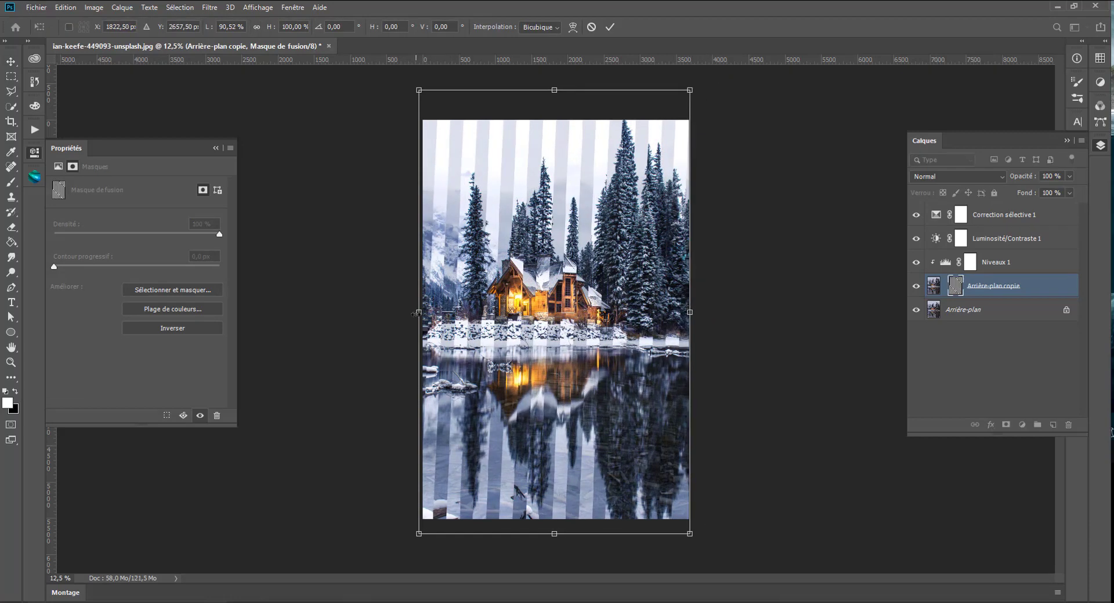
pyautogui.moveTo(420, 311); pyautogui.dragTo(422, 311)
pyautogui.press('Return')
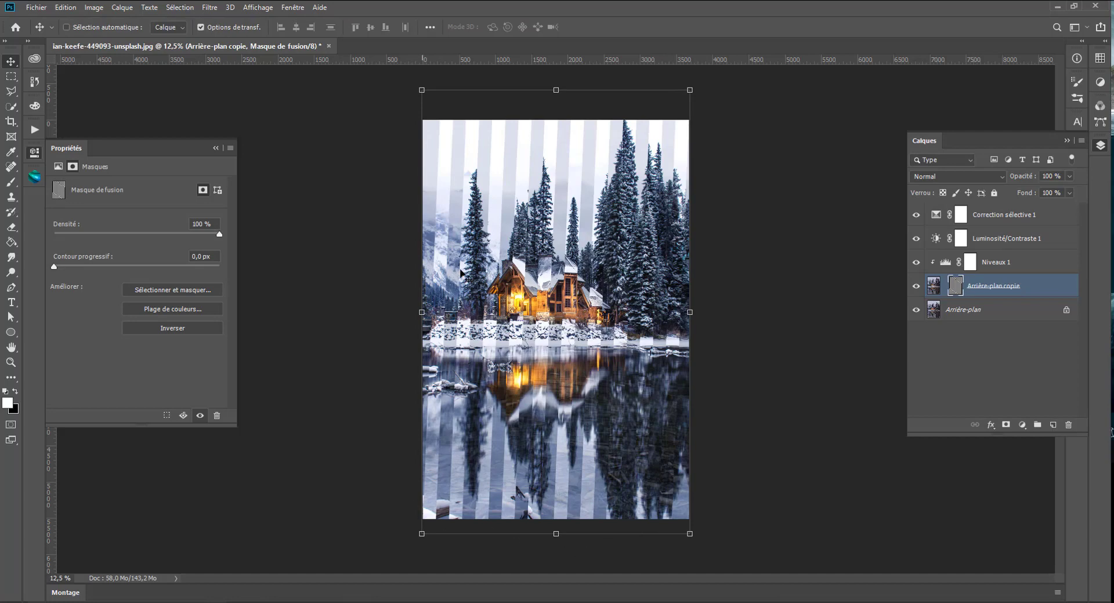
# - Crop away the lower part of the reflection, leaving the image about 4523 px high
pyautogui.click(11, 122)
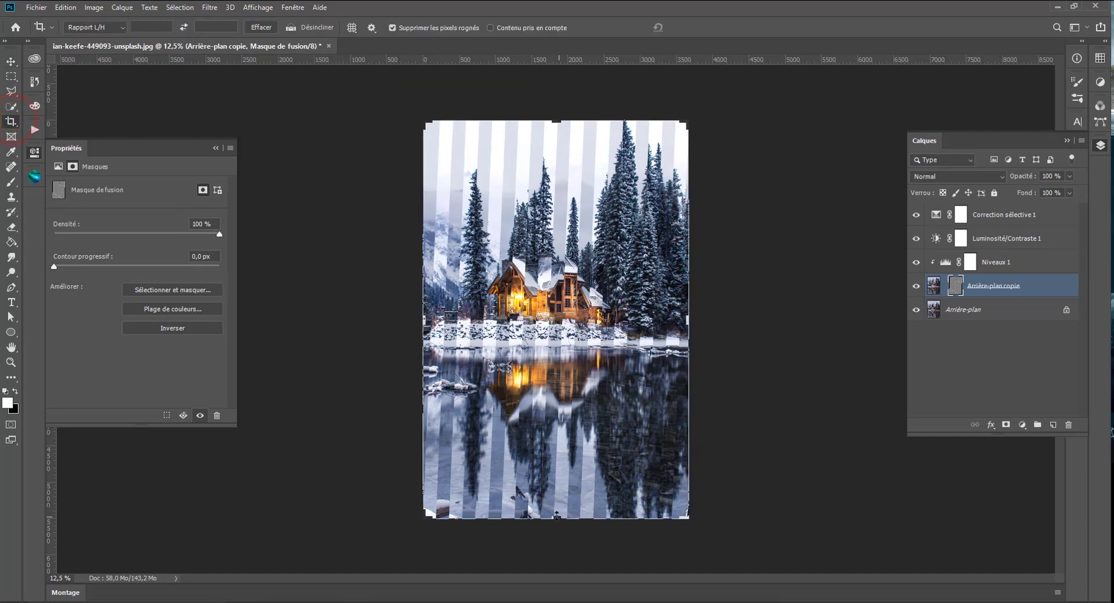
pyautogui.moveTo(557, 520); pyautogui.dragTo(558, 480)
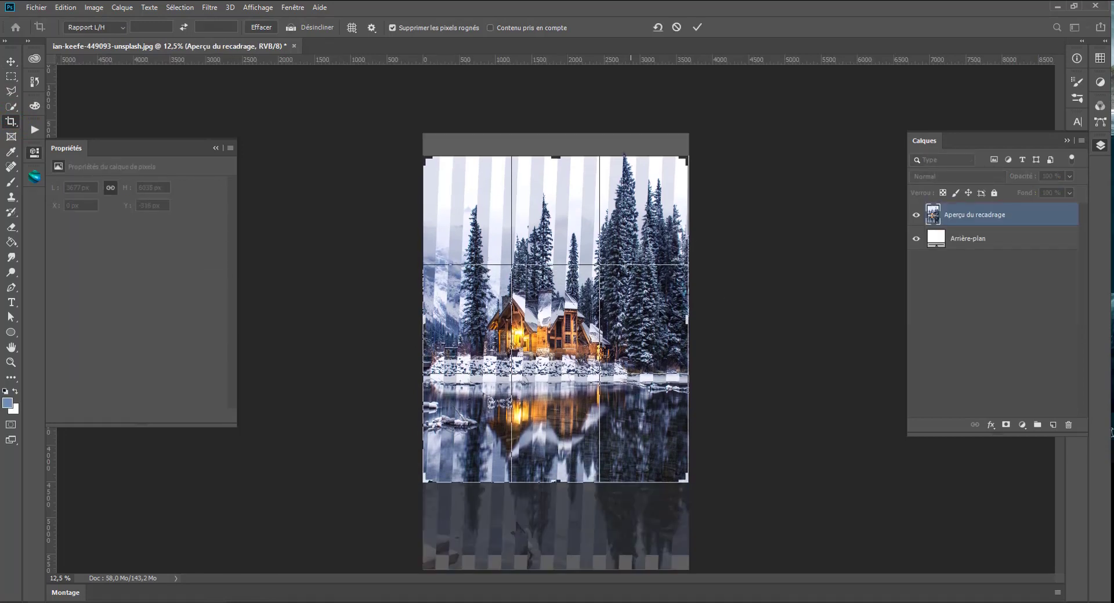
pyautogui.press('Return')
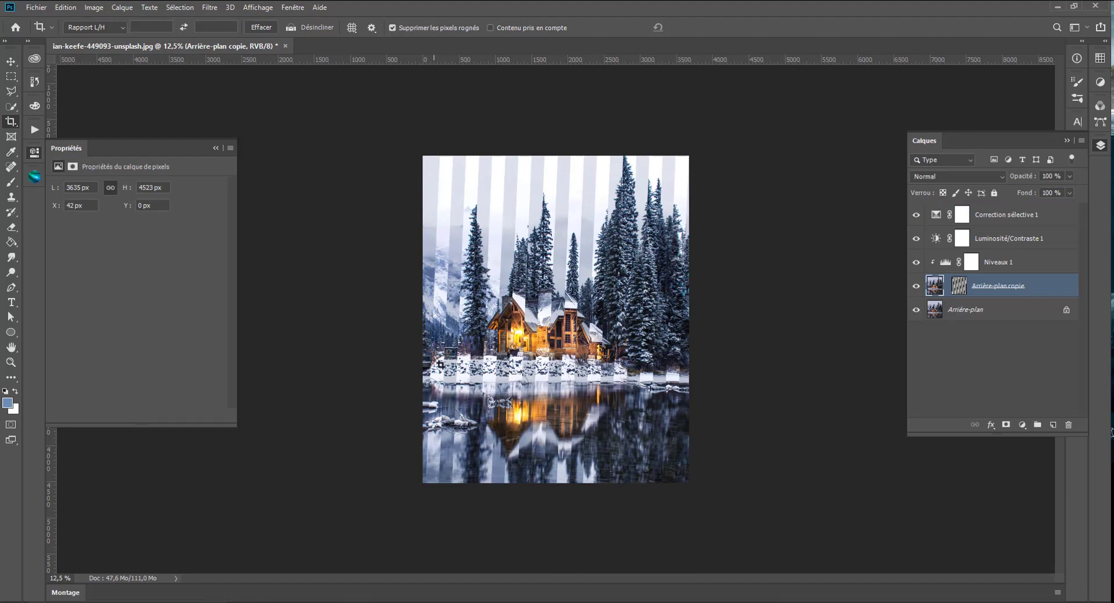
# - Add a Filtre photo adjustment layer above Correction sélective 1 using Filtre refroidissant (LBB) at 9% density, and preview its effect
pyautogui.click(1007, 218)
pyautogui.click(1022, 425)
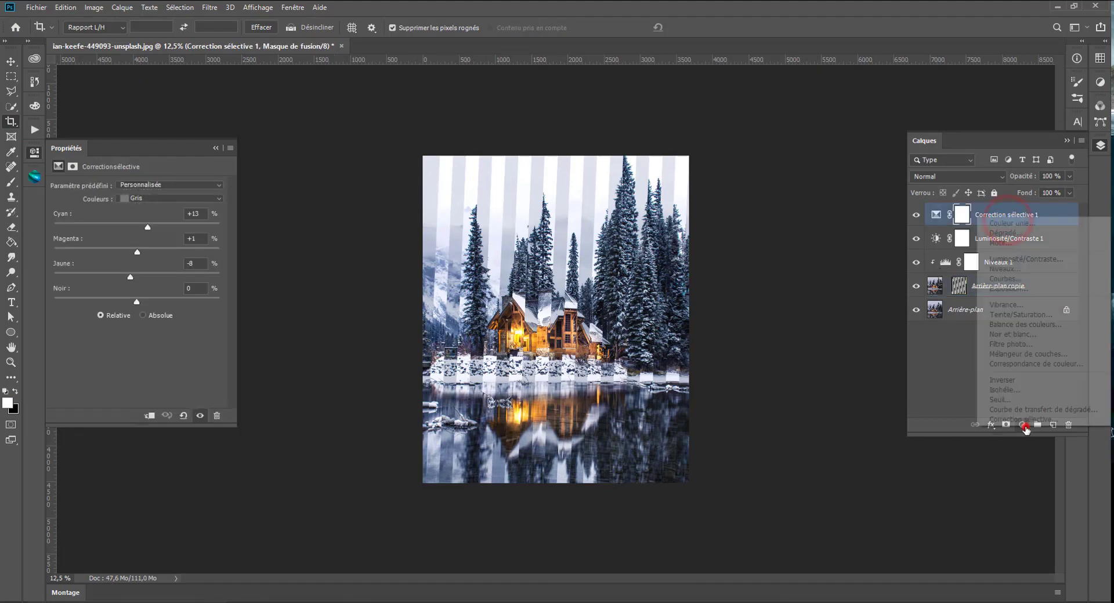
pyautogui.click(1022, 349)
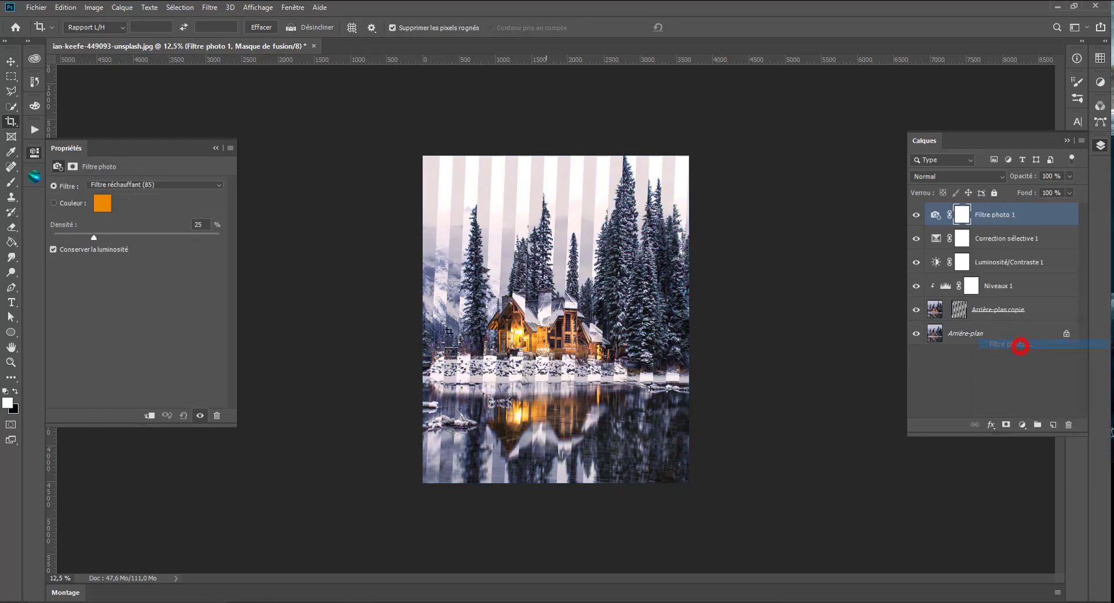
pyautogui.click(137, 184)
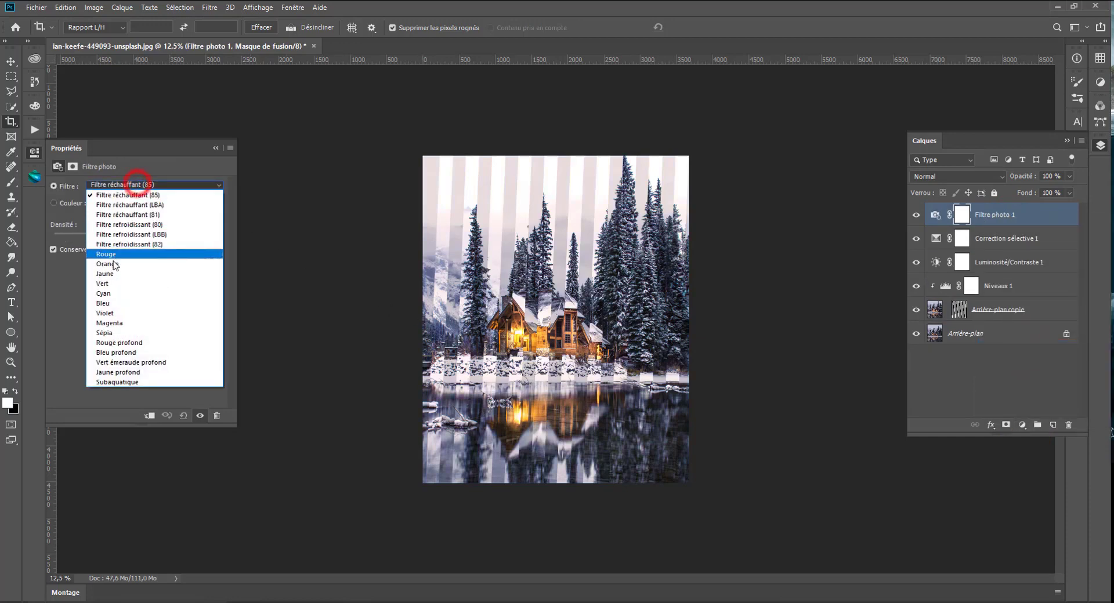
pyautogui.click(124, 235)
pyautogui.moveTo(67, 238); pyautogui.dragTo(67, 238)
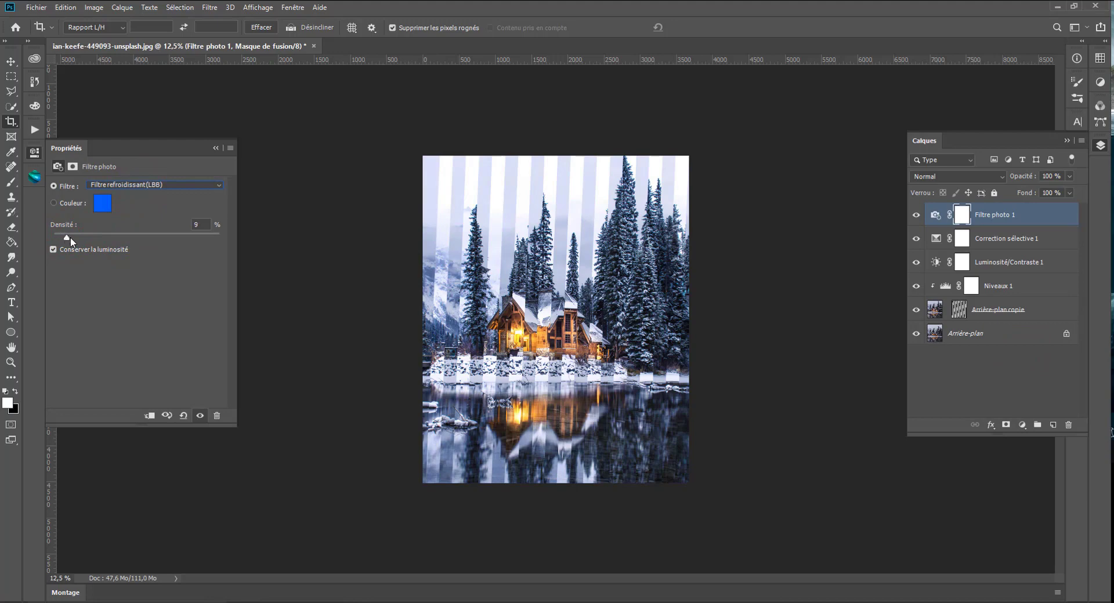
pyautogui.click(199, 416)
# - Try the Vert filter in Filtre photo 1, and return to Filtre refroidissant (LBB)
pyautogui.click(125, 185)
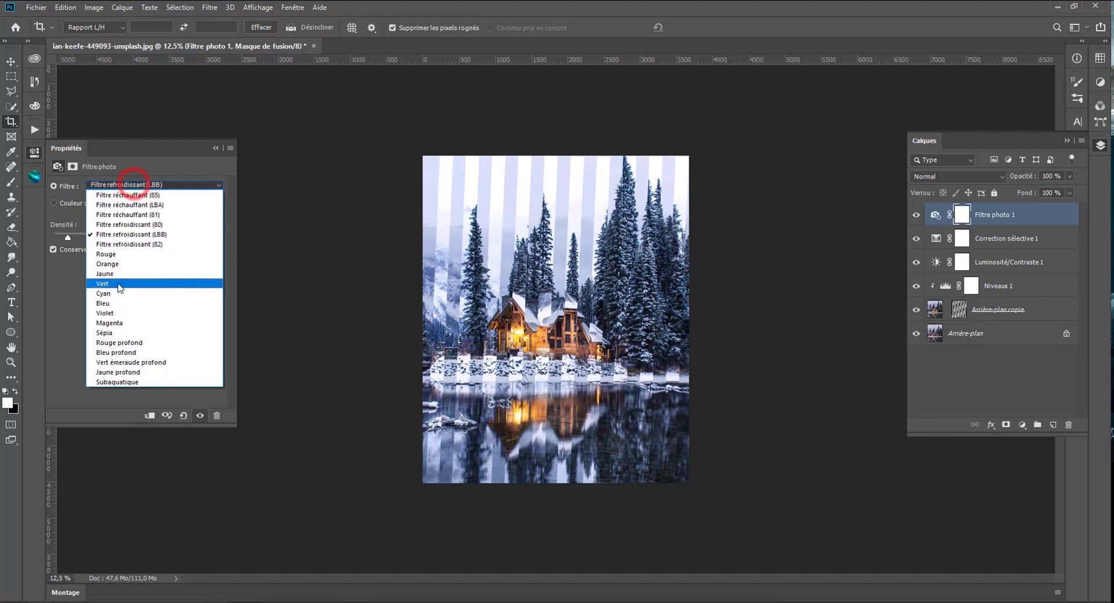
pyautogui.click(119, 282)
pyautogui.click(113, 185)
pyautogui.scroll(1, 110, 182)
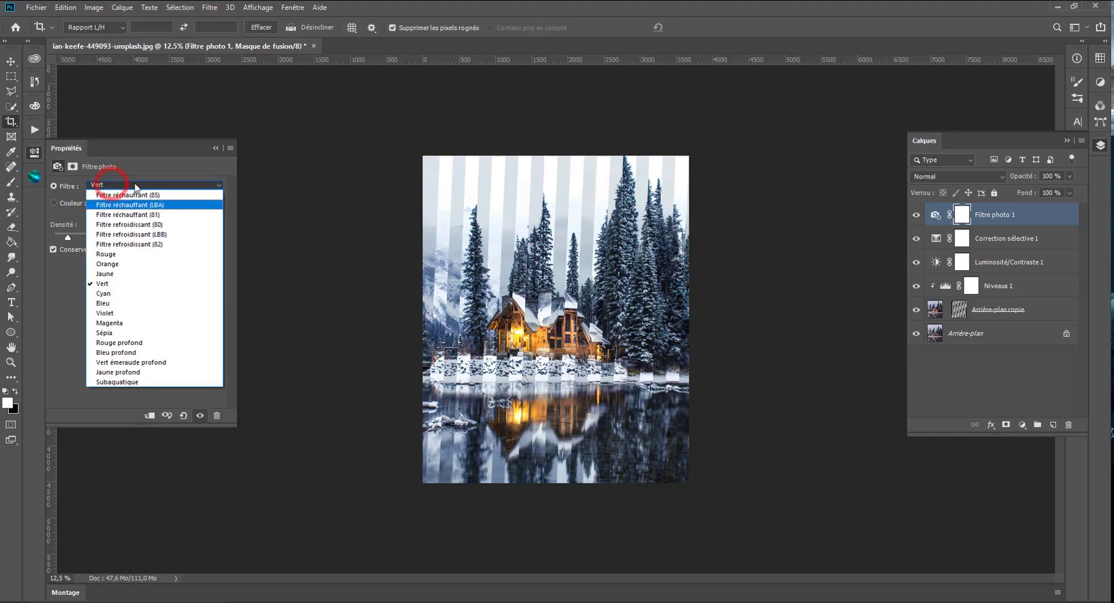
pyautogui.click(177, 167)
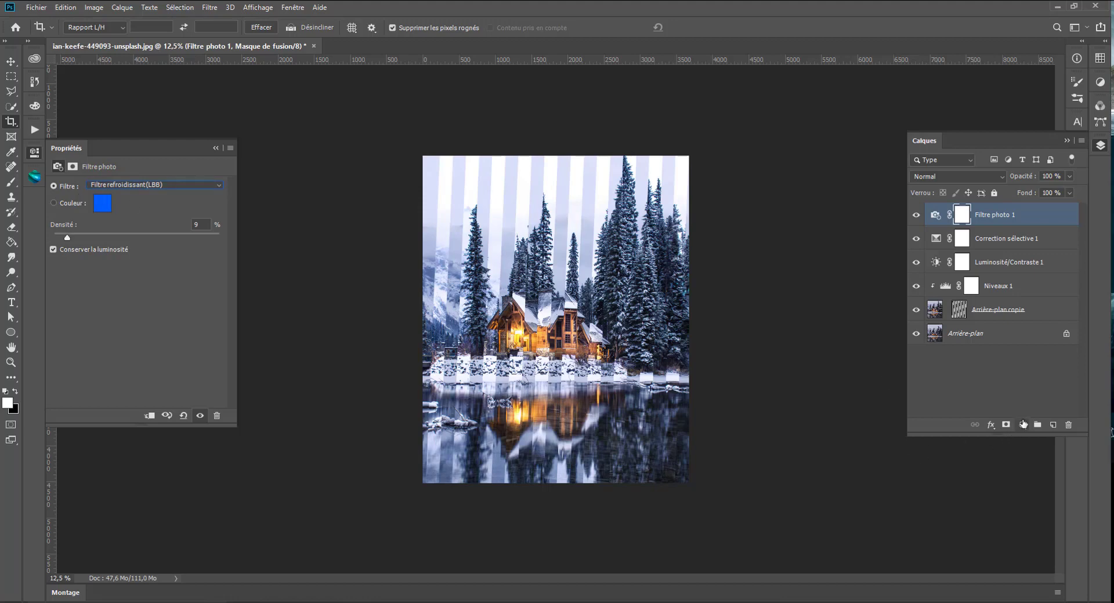
# - Add a new layer above Filtre photo 1 and fill it with the merged image using Appliquer une image
pyautogui.click(1051, 426)
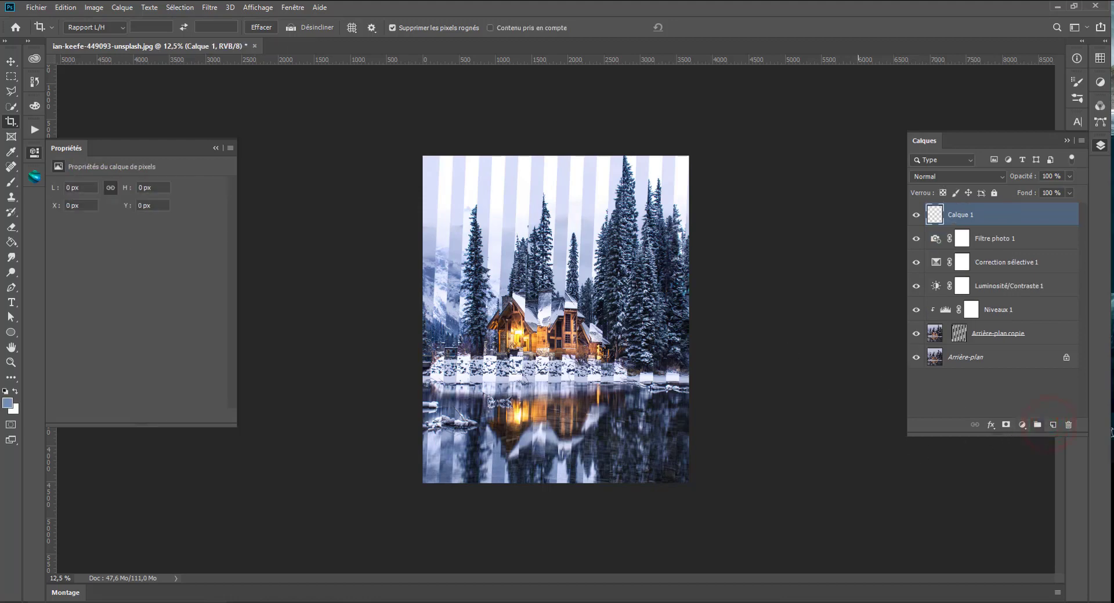
pyautogui.click(95, 7)
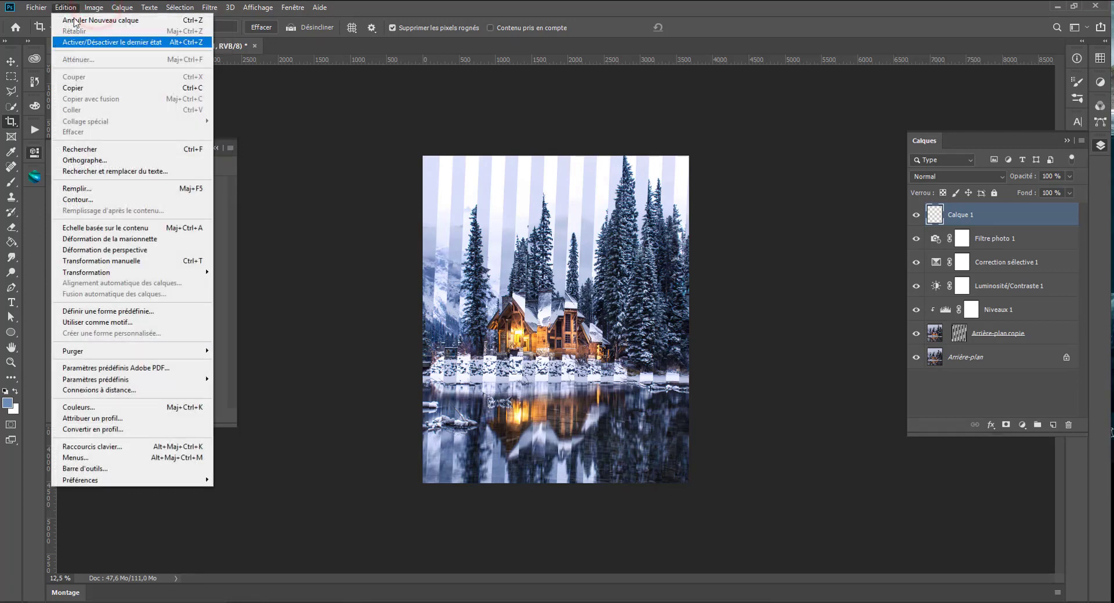
pyautogui.click(119, 177)
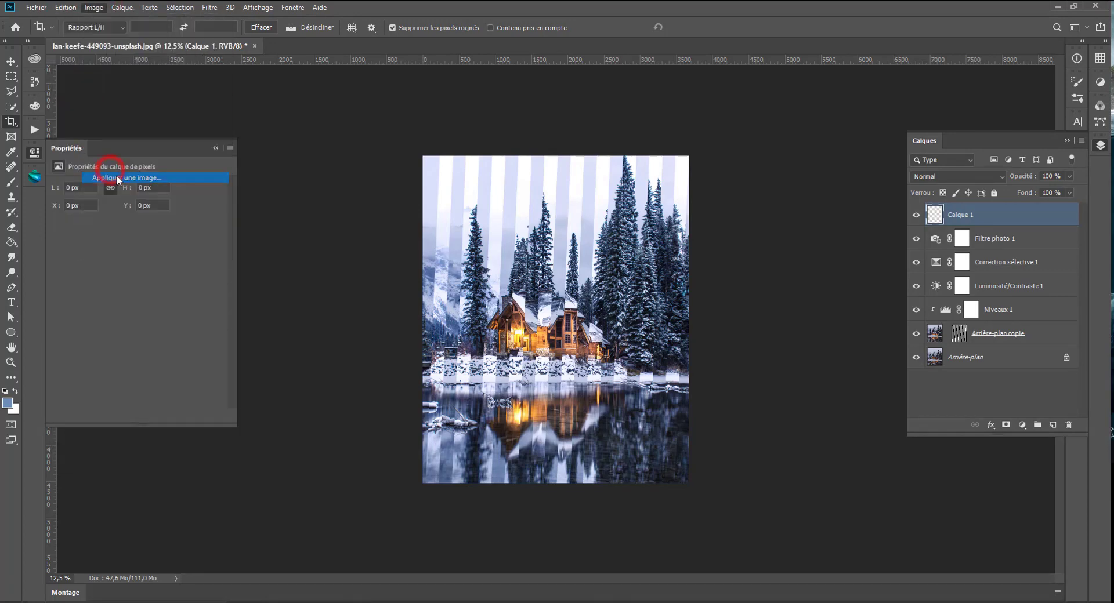
pyautogui.click(653, 162)
pyautogui.press('c')
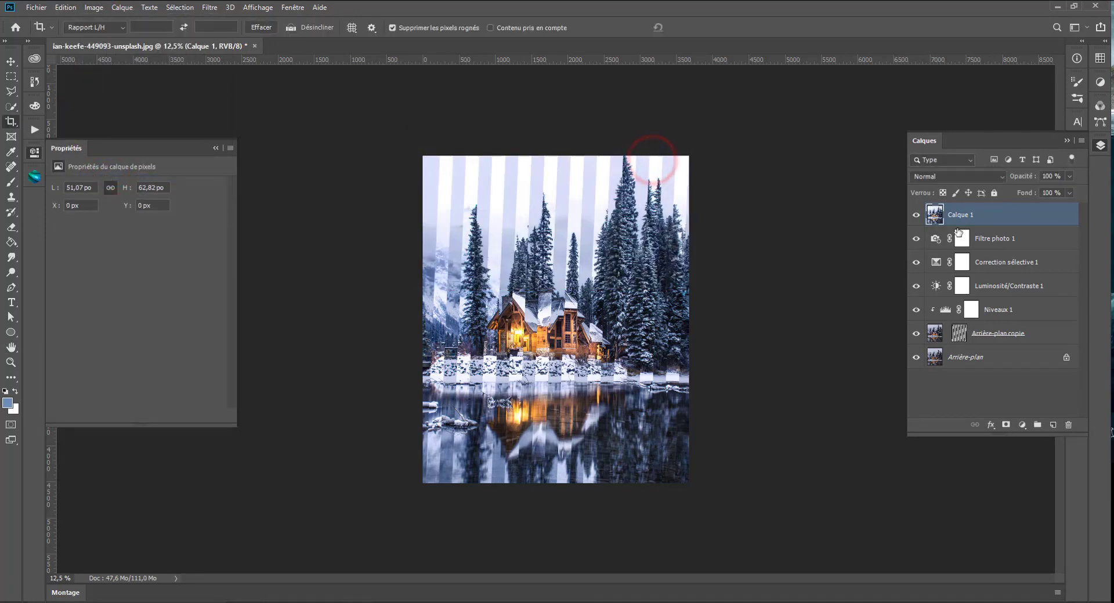
# - Sharpen the merged layer Calque 1 with the Plus net filter from the Renforcement group
pyautogui.scroll(3, 543, 352)
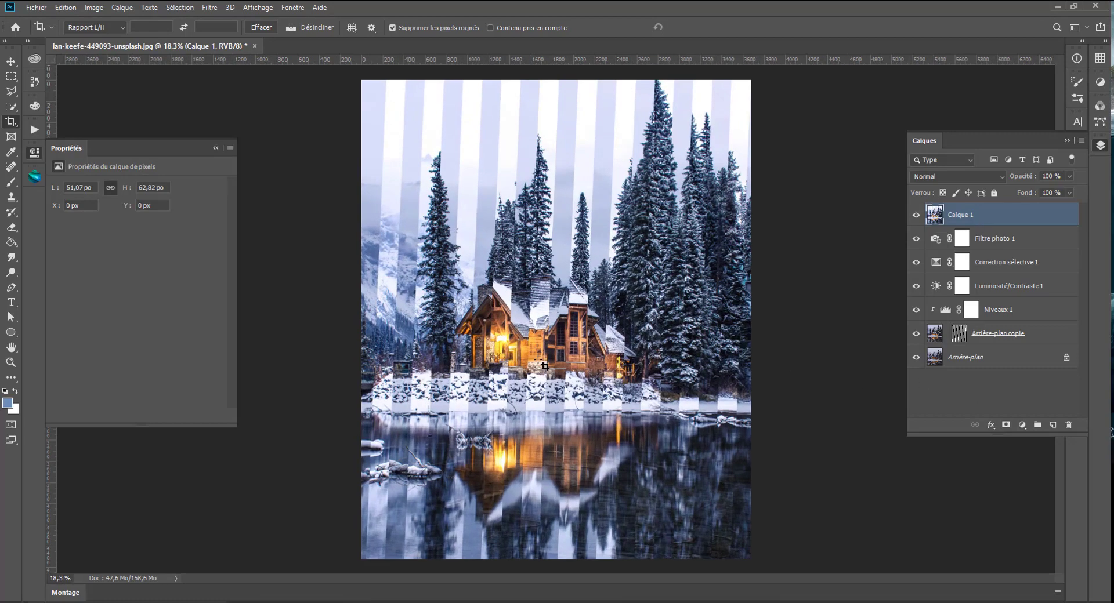
pyautogui.scroll(-3, 541, 370)
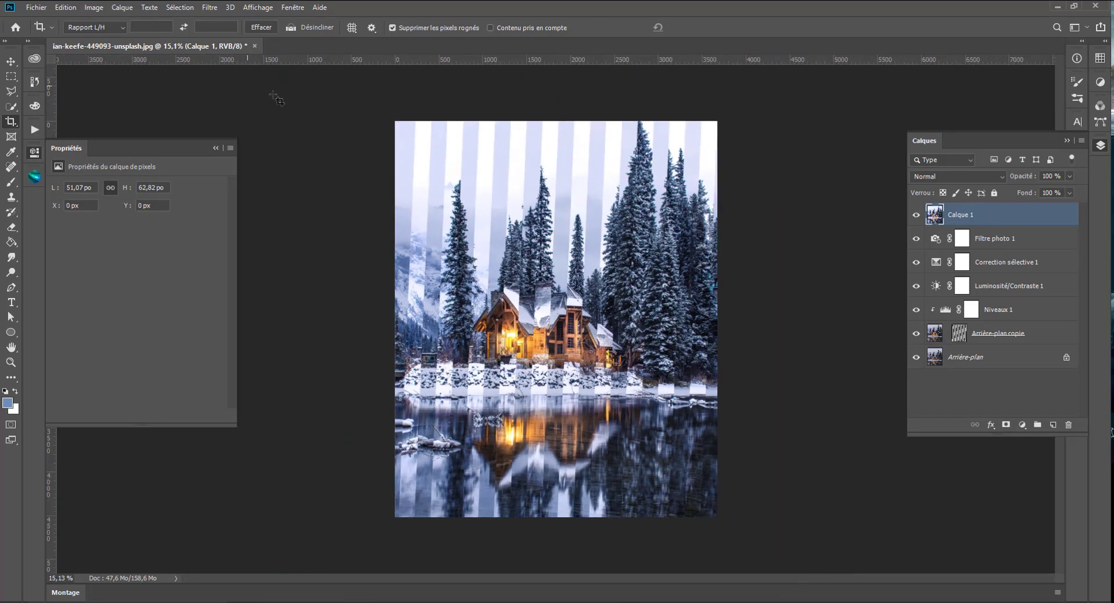
pyautogui.scroll(2, 407, 340)
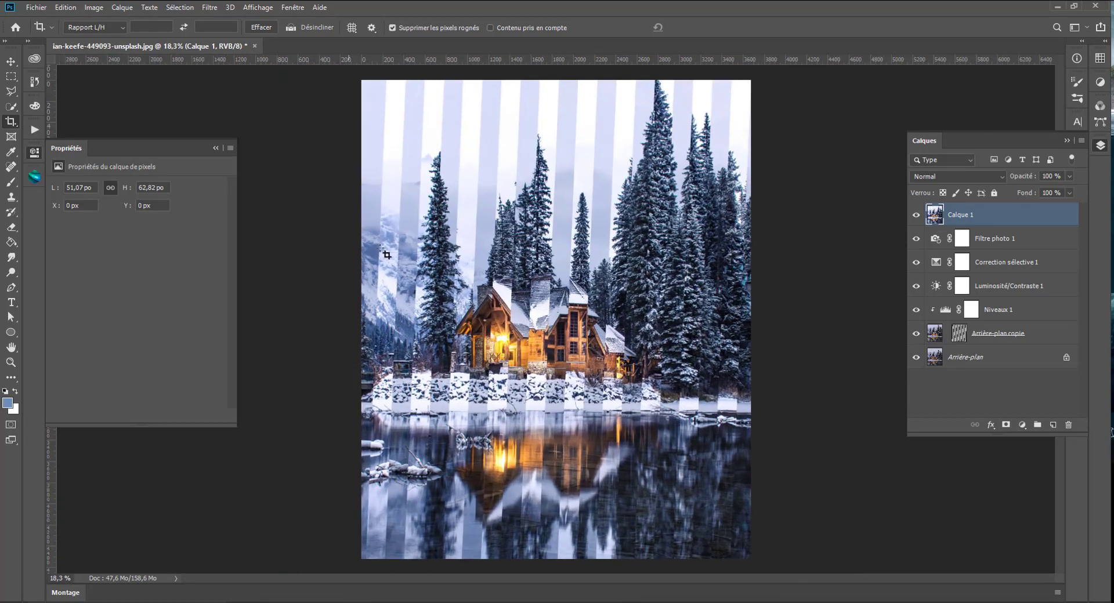
pyautogui.click(210, 8)
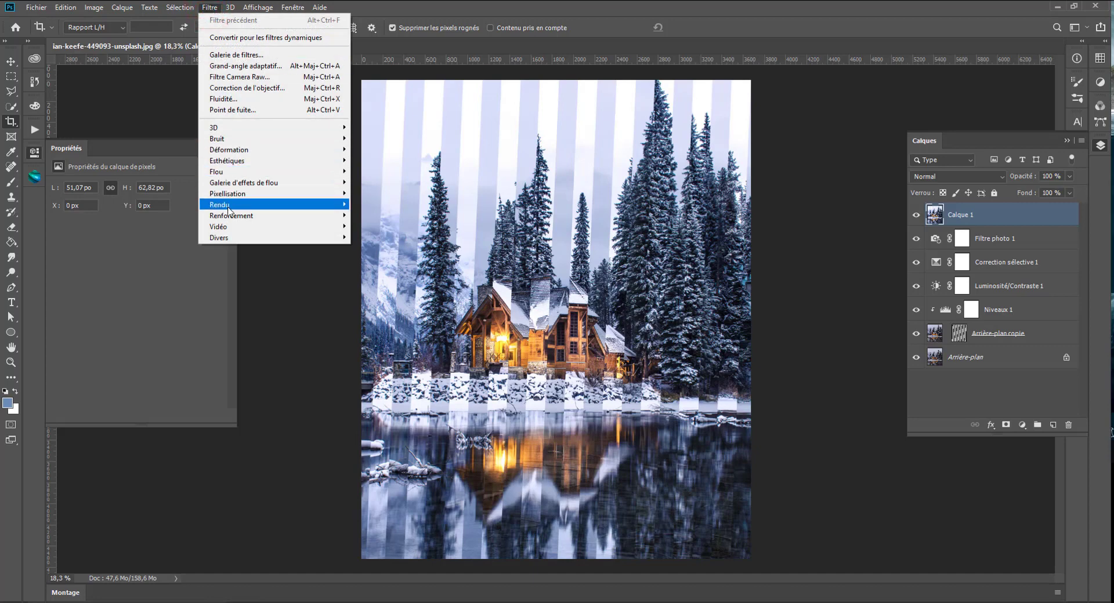
pyautogui.moveTo(230, 216)
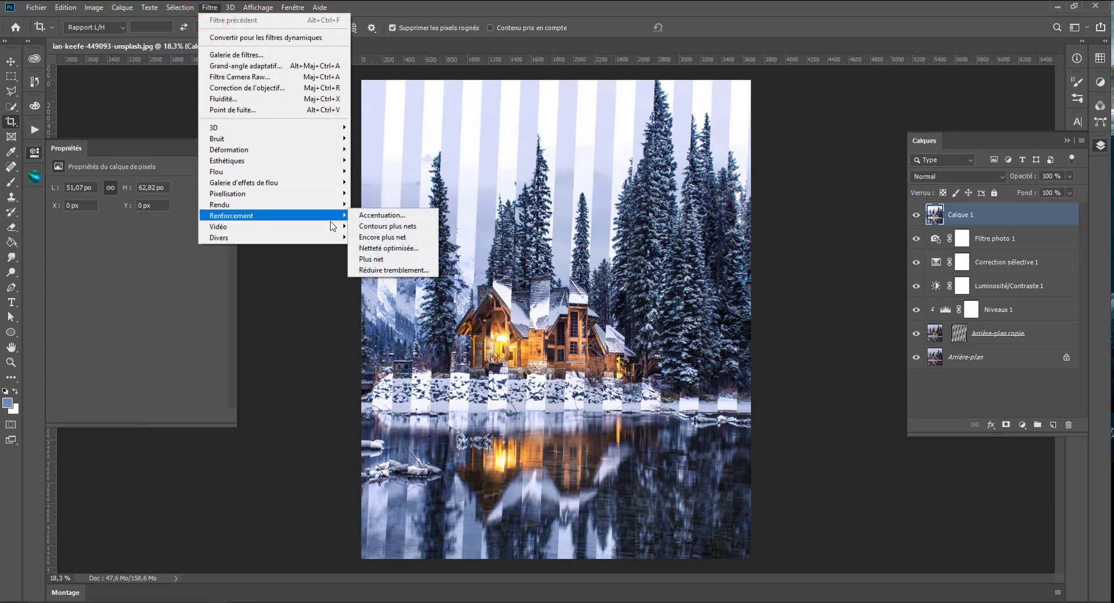
pyautogui.click(372, 249)
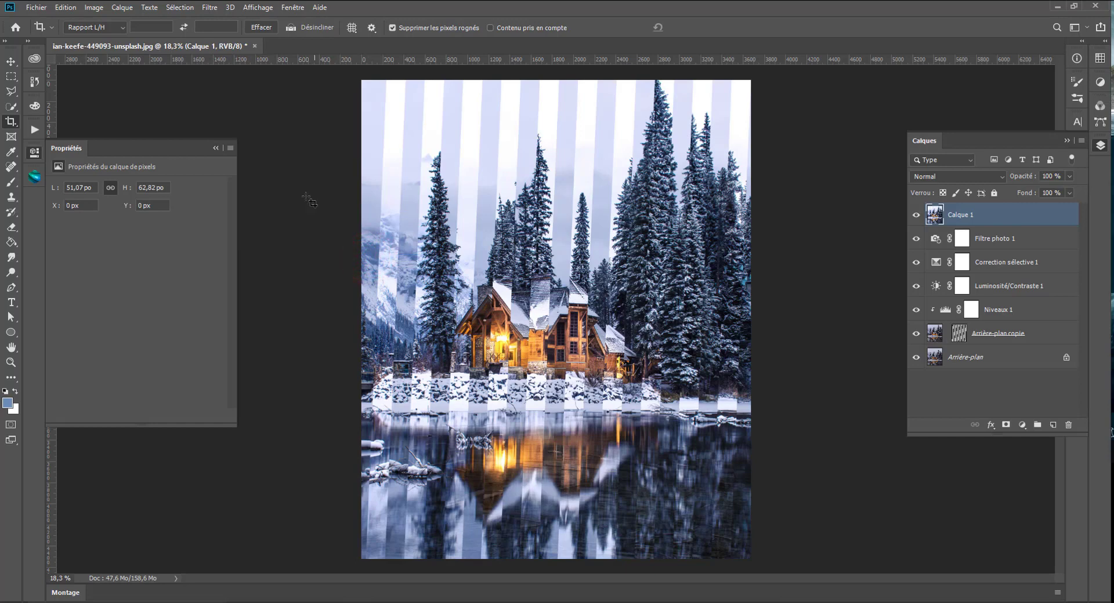
pyautogui.click(211, 8)
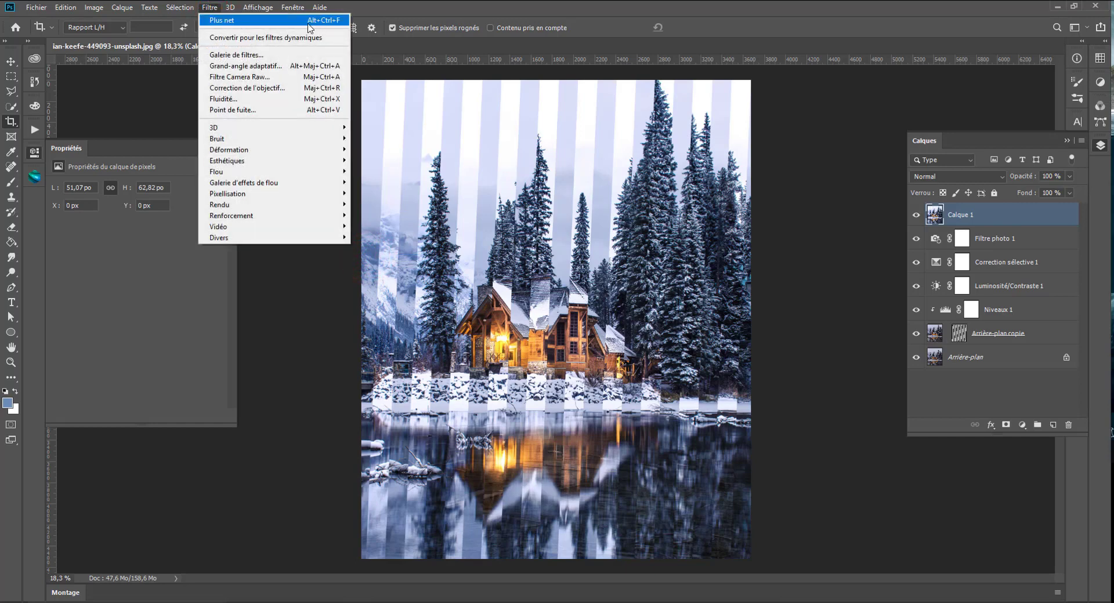
pyautogui.click(263, 359)
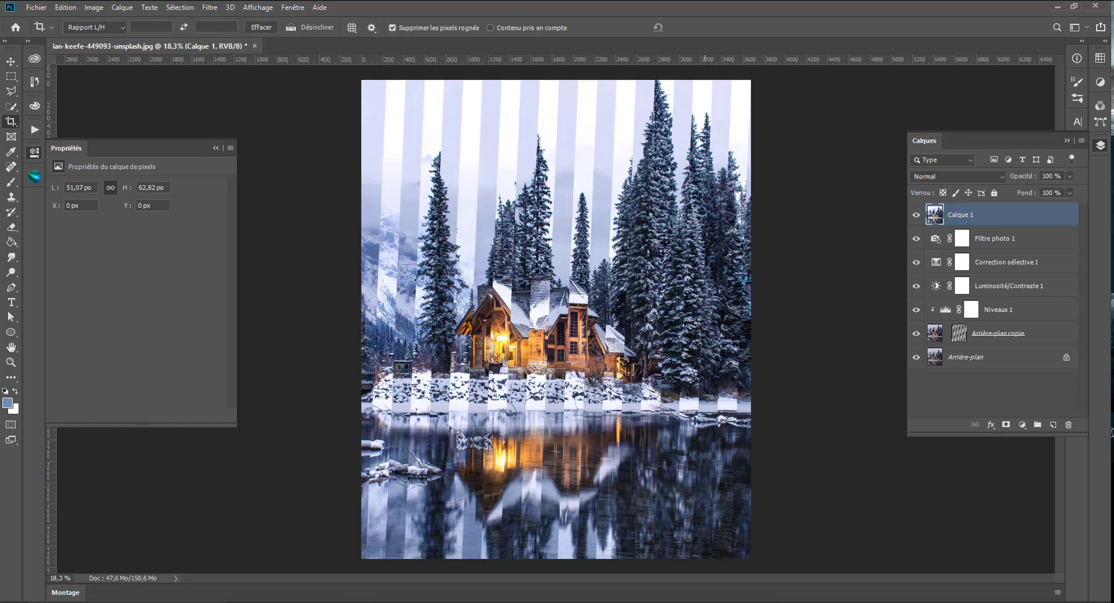
# - Hide and reshow Calque 1 to compare the cabin image with and without the sharpening
pyautogui.click(915, 215)
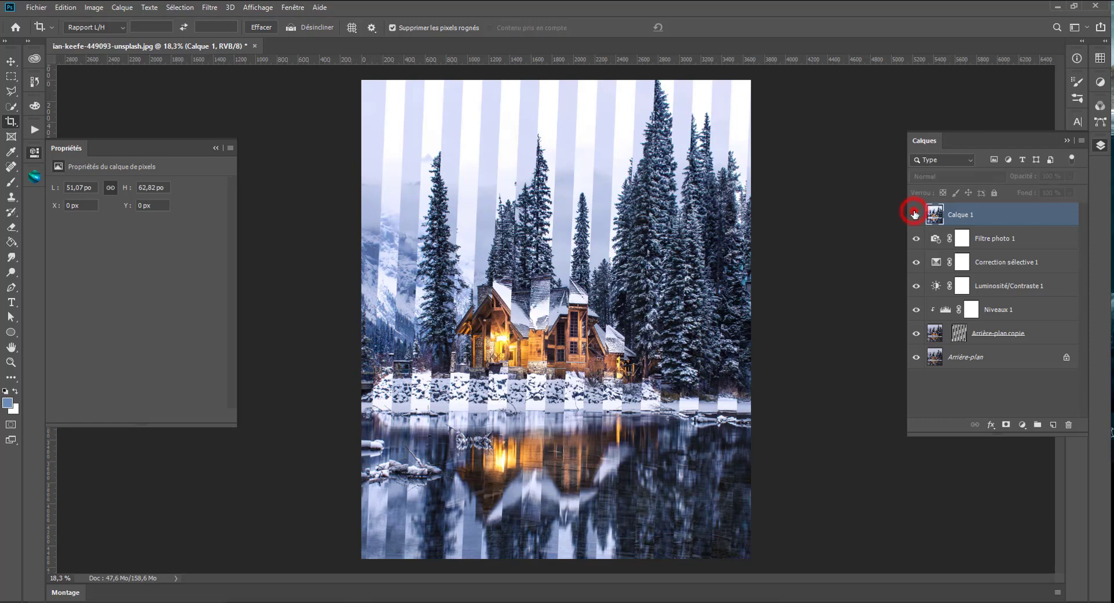
pyautogui.click(915, 214)
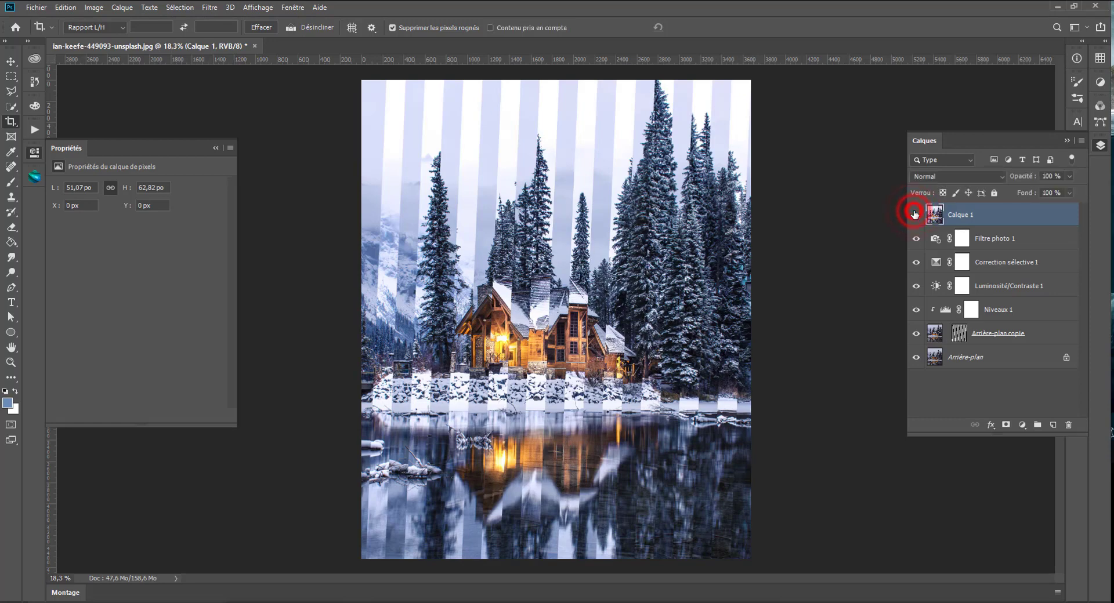
pyautogui.scroll(-1, 573, 380)
pyautogui.scroll(-1, 573, 383)
pyautogui.scroll(1, 573, 383)
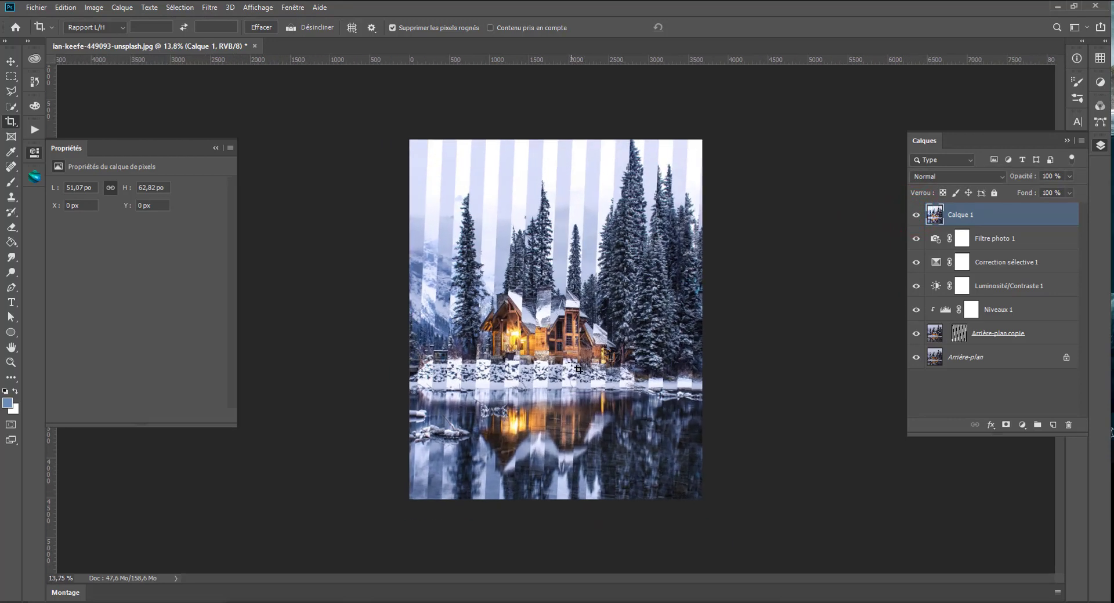